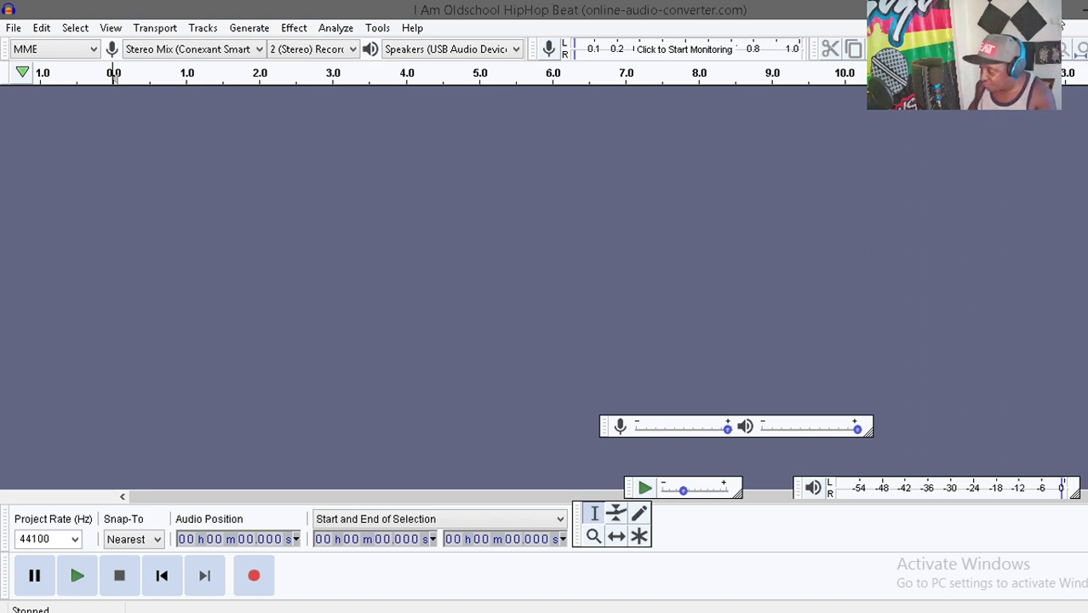
Import the audio file I Am Oldschool HipHop Beat (online-audio-converter.com).mp3 from the Desktop into the project.
left_click(14, 27)
mouse_move(80, 171)
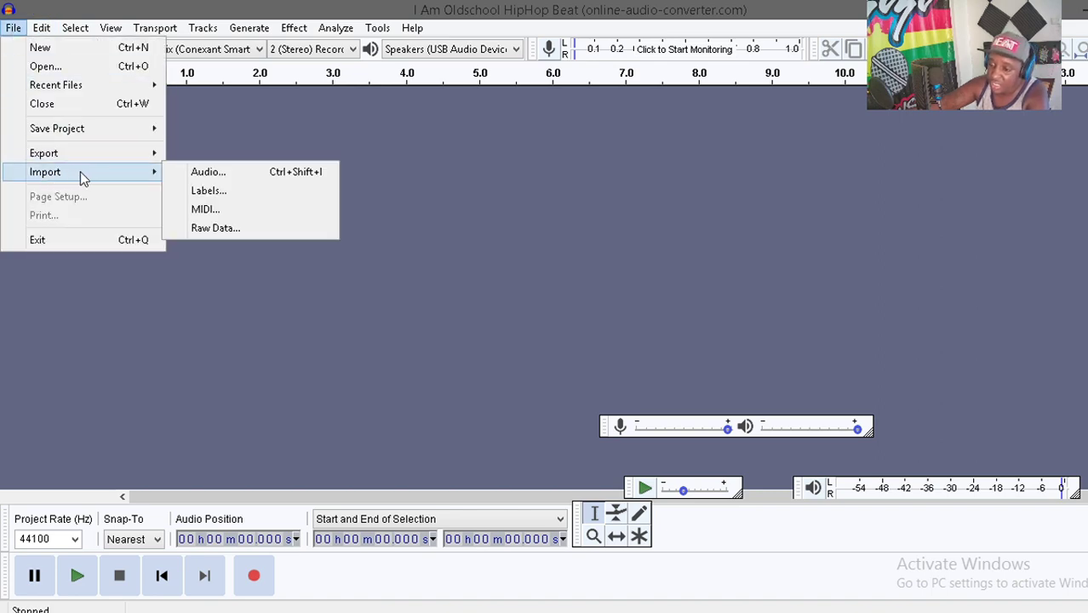
left_click(249, 175)
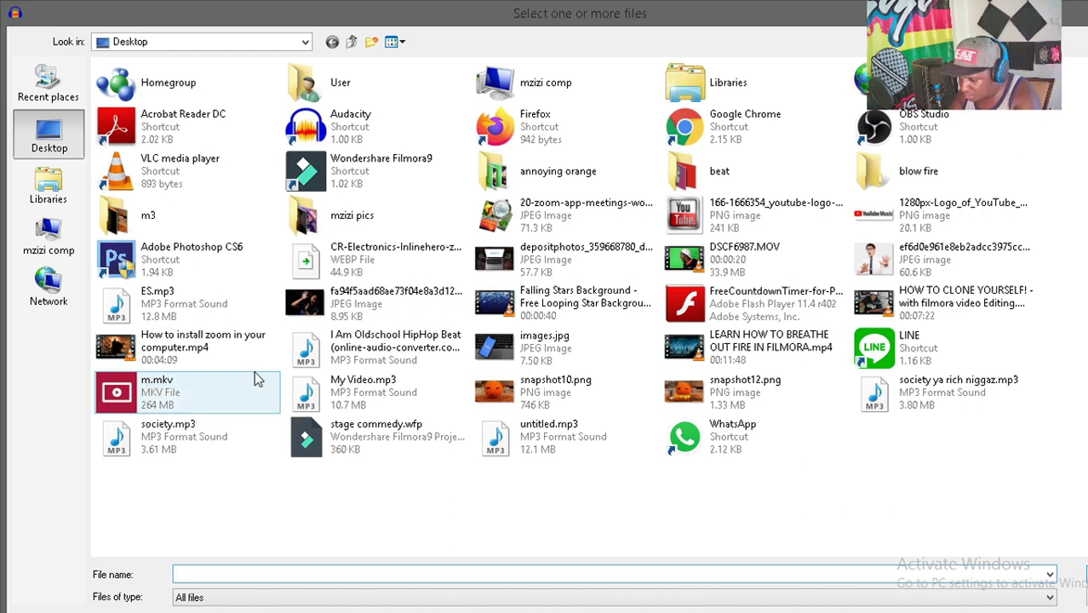
left_click(364, 350)
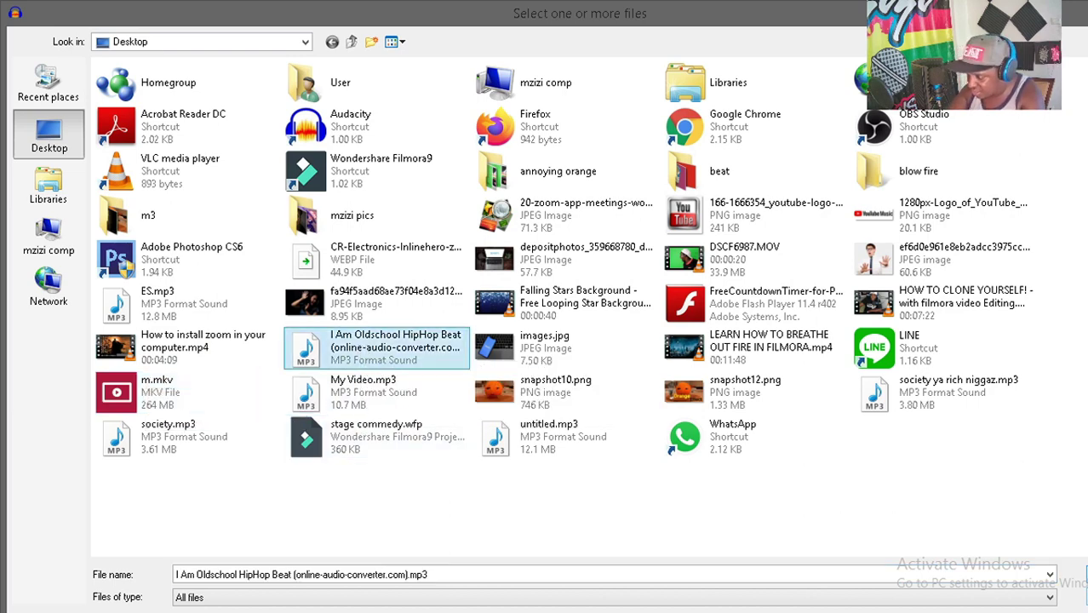
key("Return")
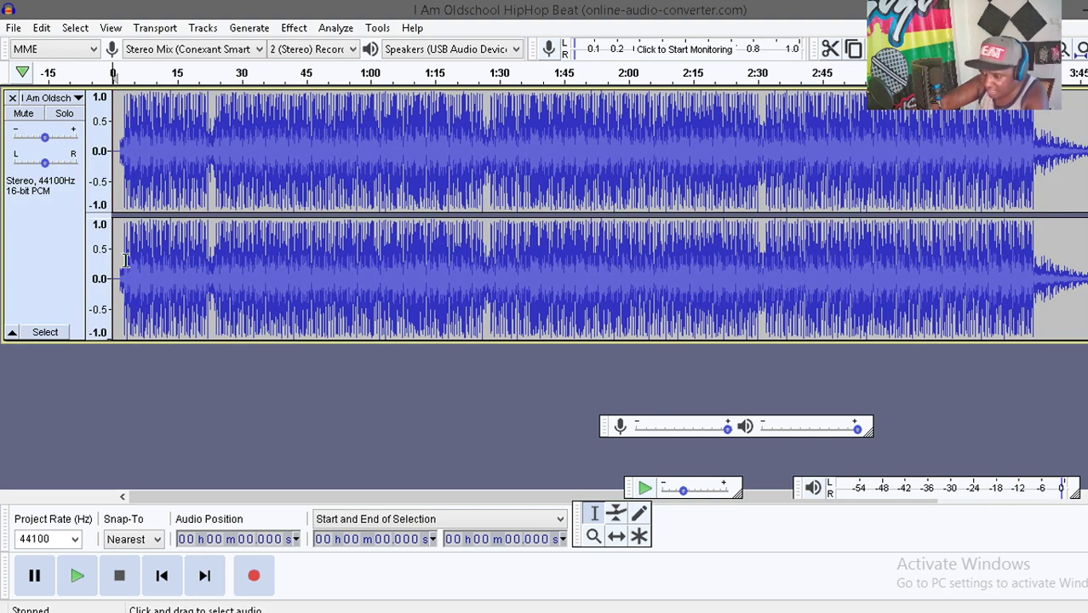
Play the imported beat from about 1.6 s to hear its opening, and stop playback.
left_click(120, 274)
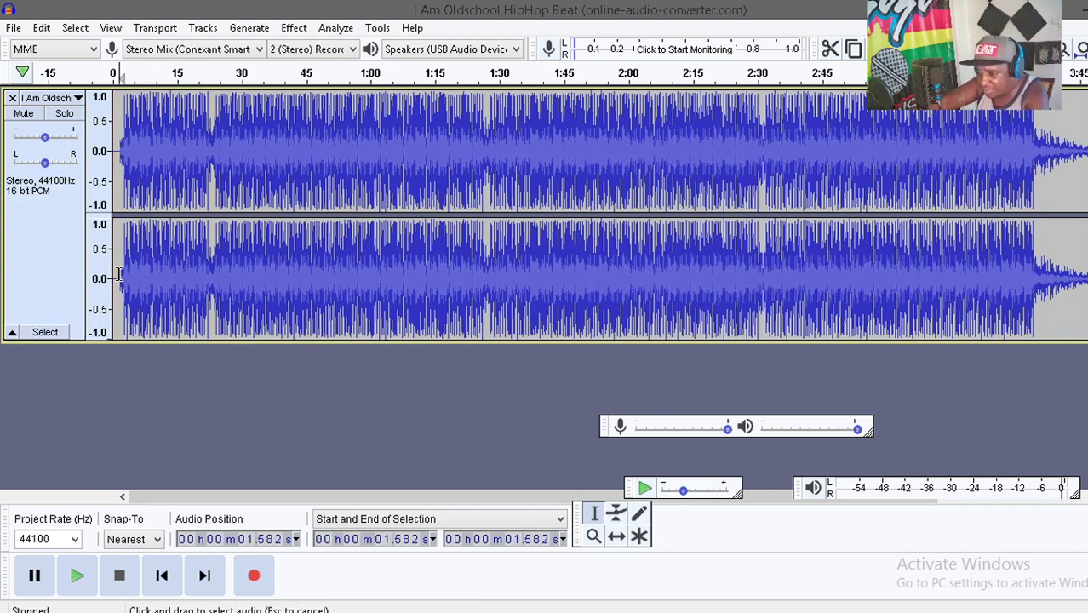
key("space")
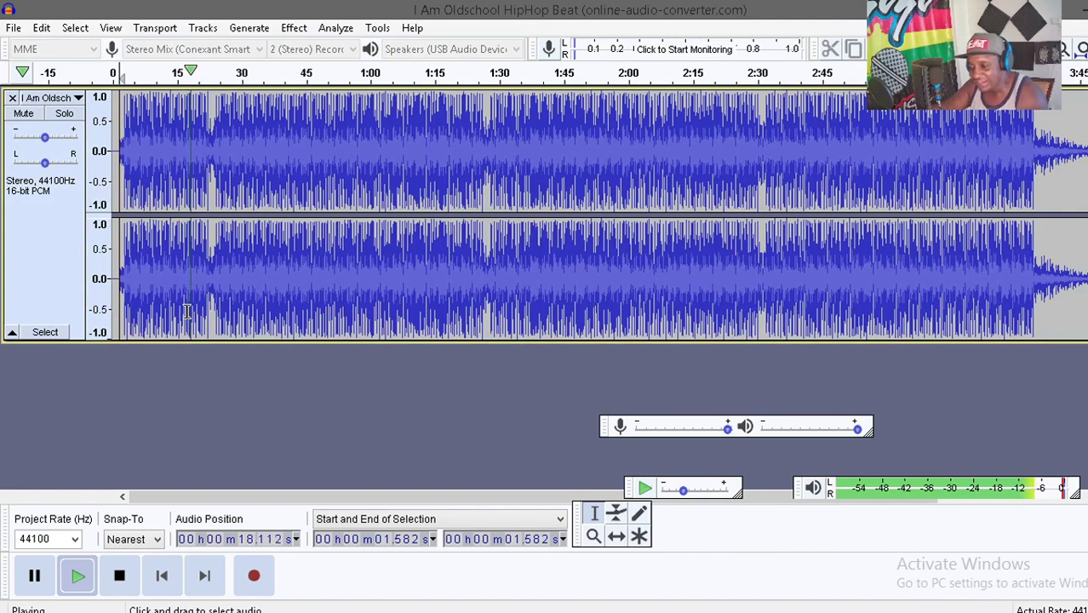
key("space")
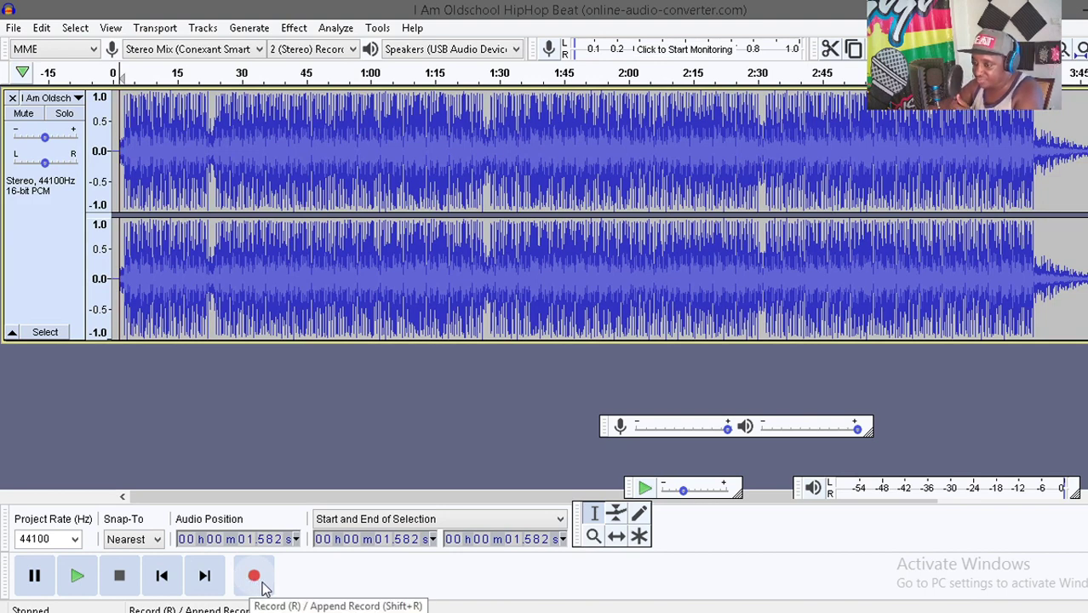
Set the recording device to Microphone (USB Audio Device) and record a vocal take over the beat from about 17.2 s to 1:28.
left_click(258, 50)
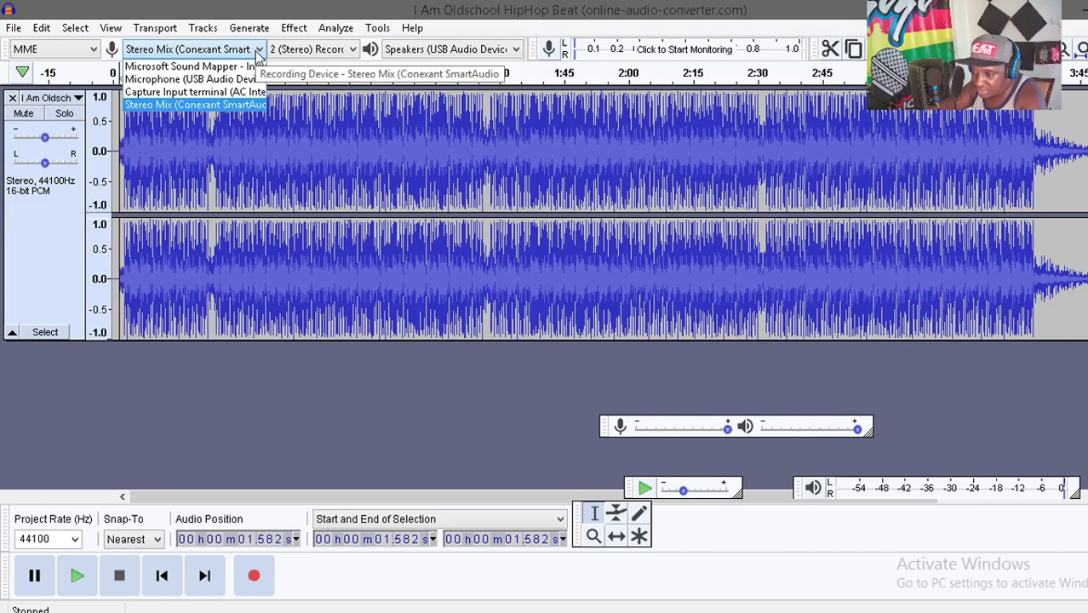
left_click(238, 81)
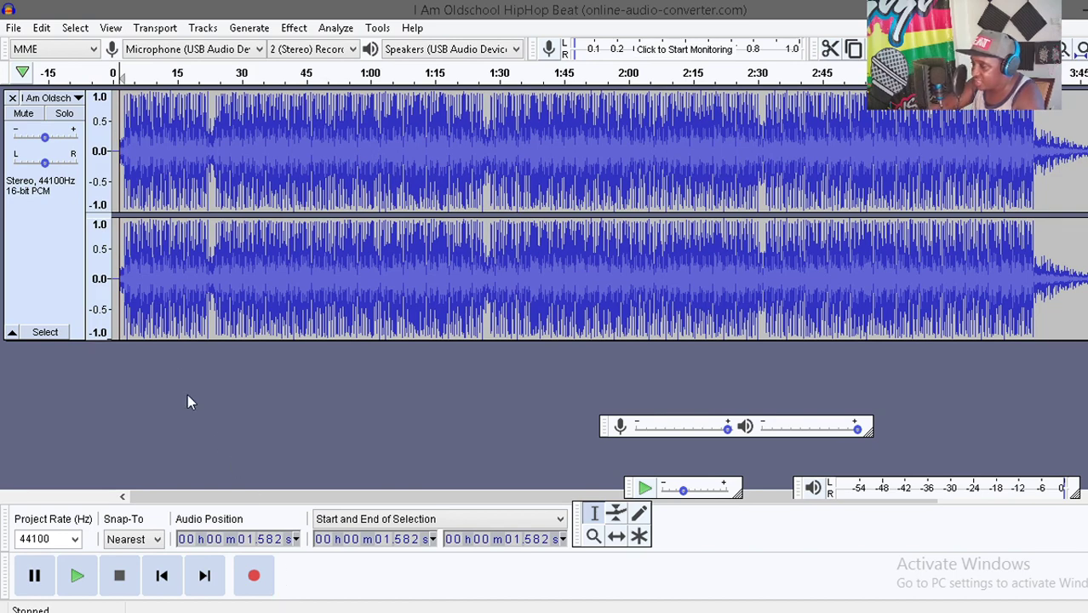
left_click(187, 298)
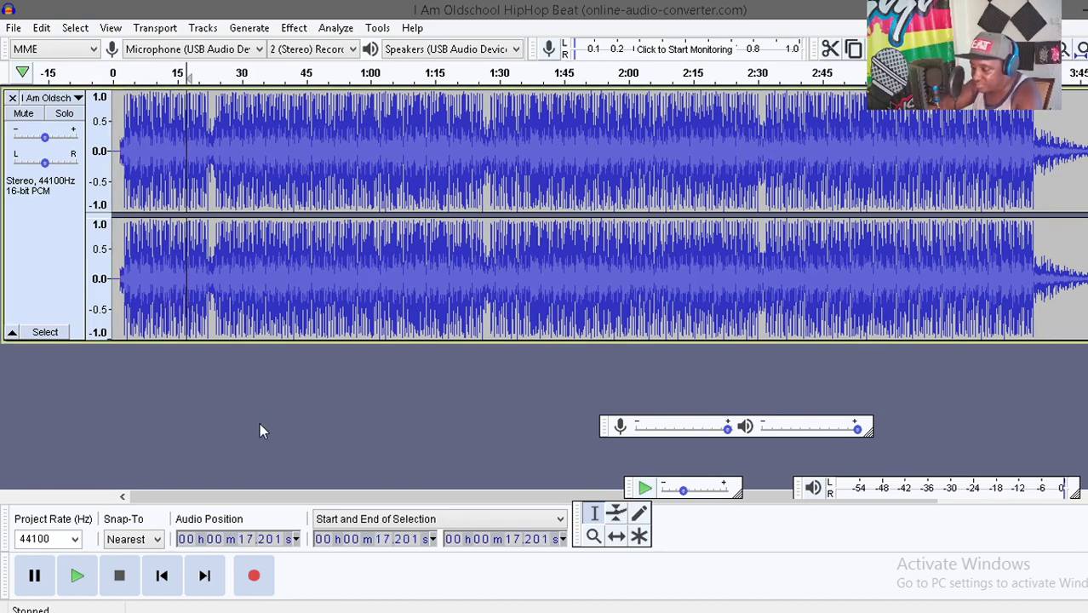
left_click(253, 576)
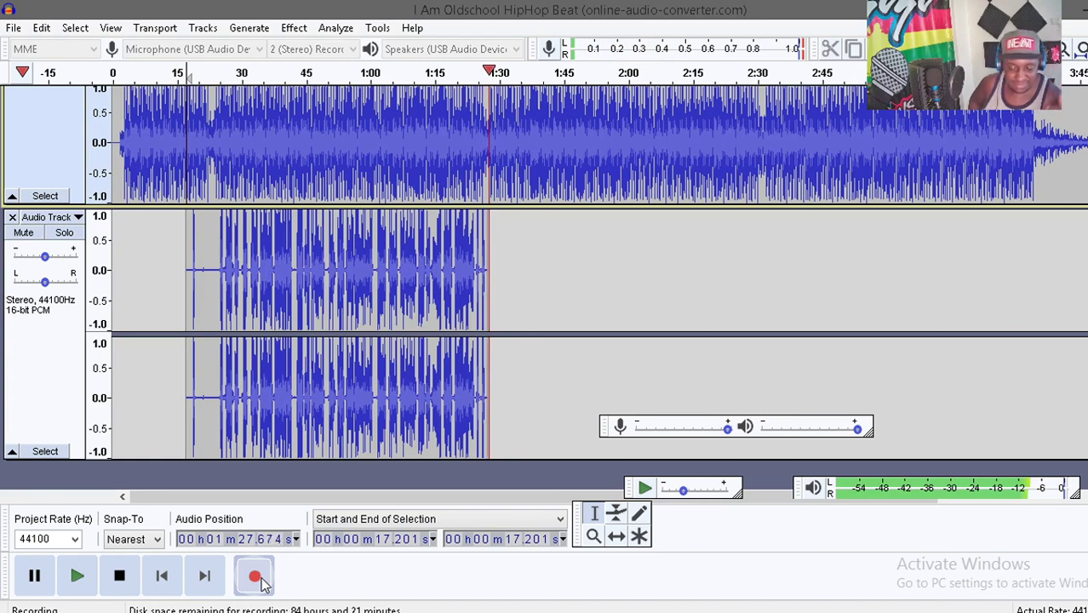
key("space")
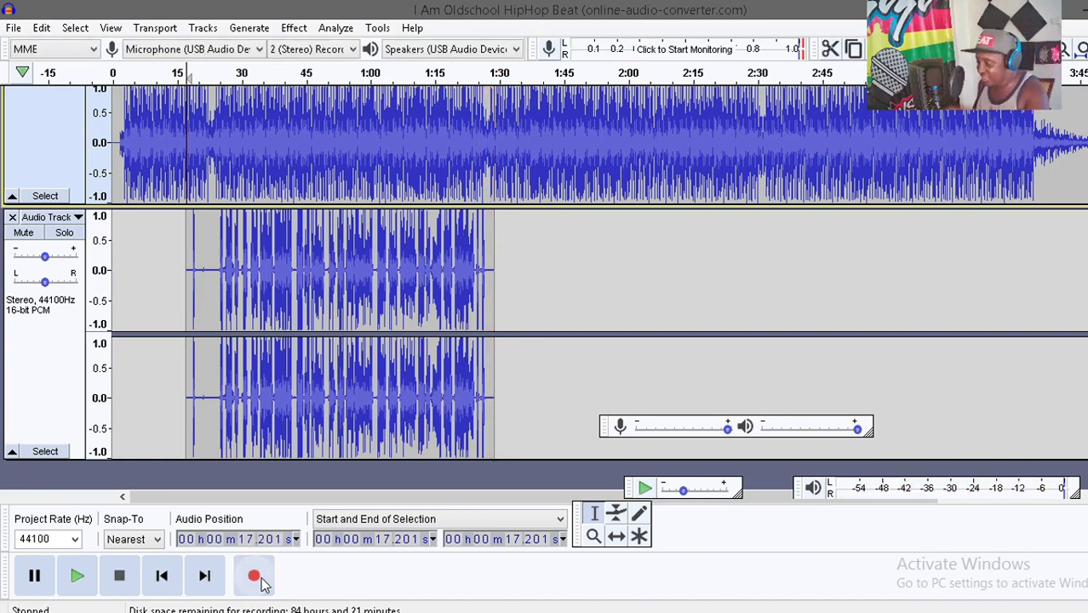
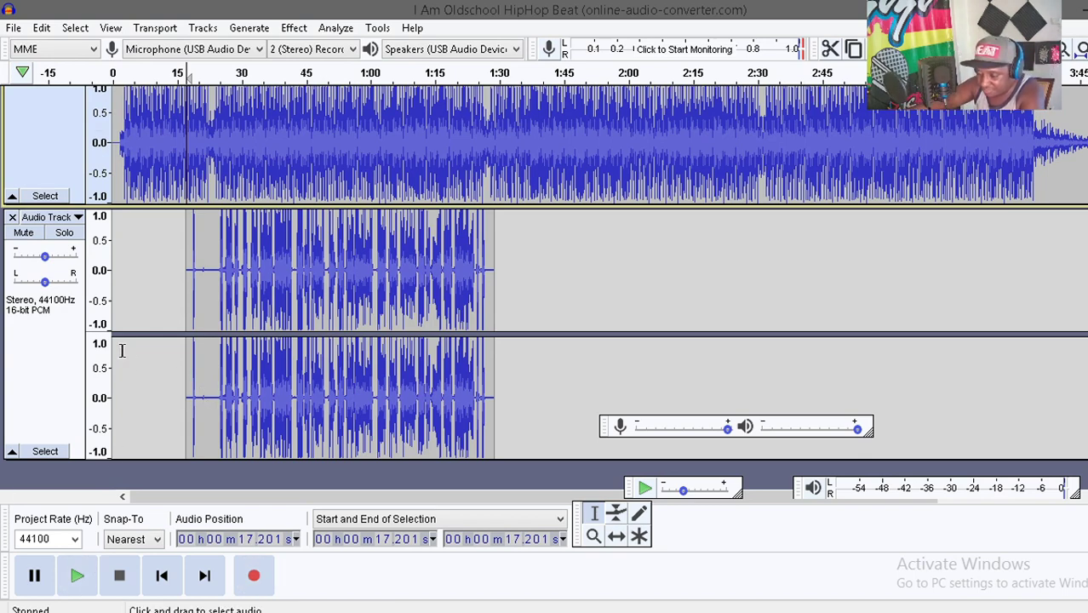
Mute the beat track and solo the recorded vocal track.
scroll(121, 351, "up", 3)
scroll(197, 335, "up", 1)
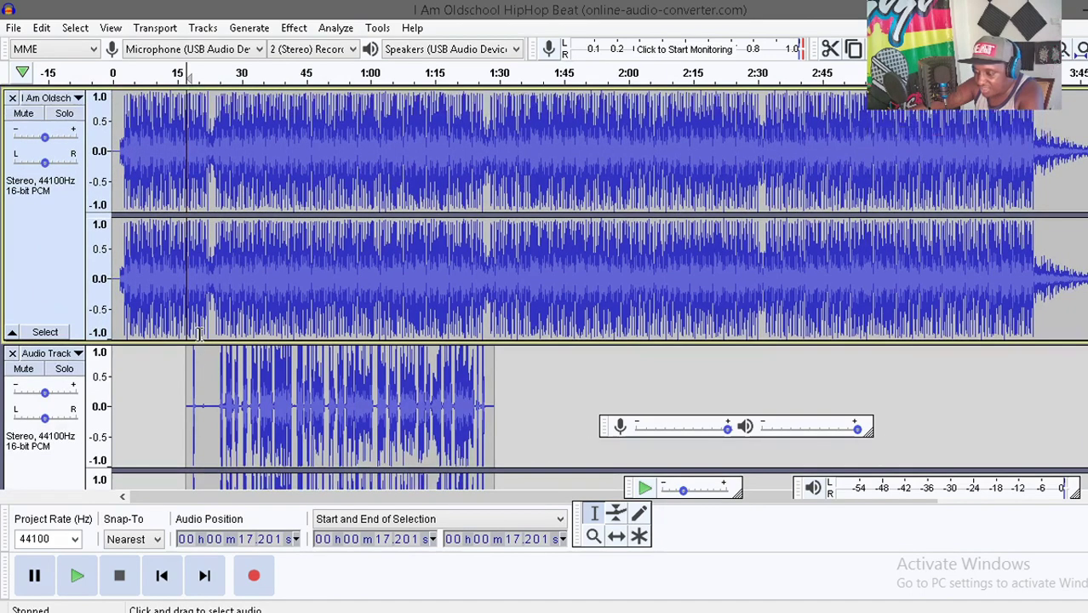
left_click(23, 113)
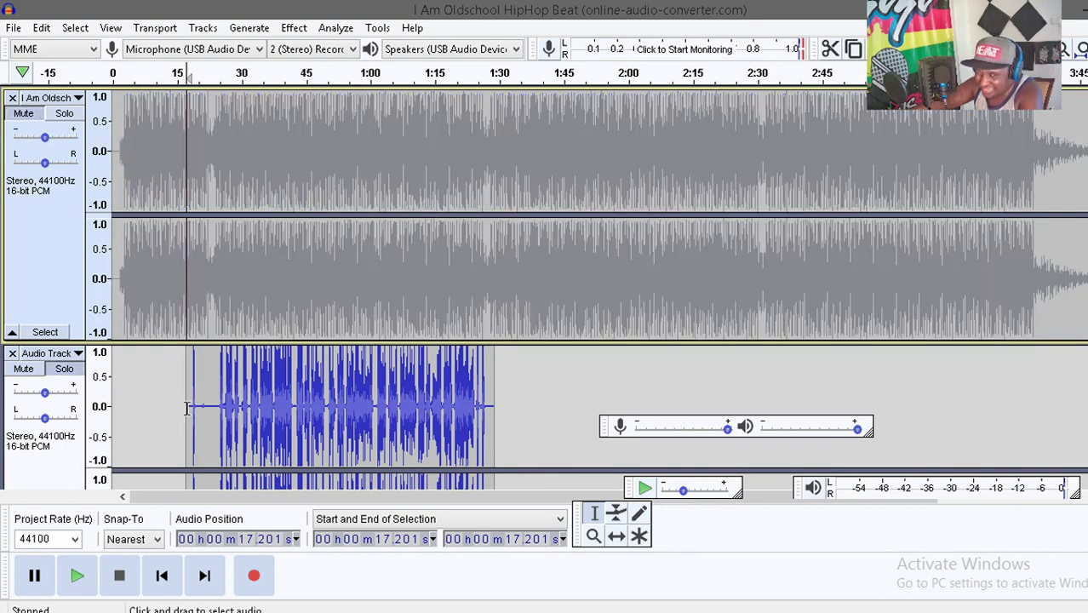
Play the recorded vocal alone from about 17.4 s to check its background noise, and stop playback.
left_click(188, 409)
scroll(191, 411, "down", 3)
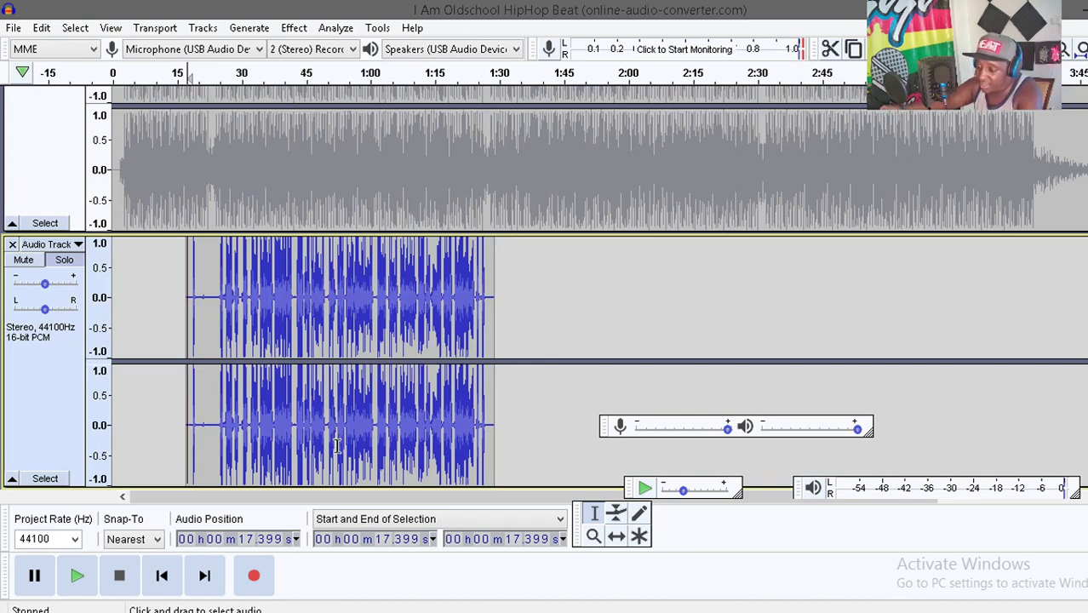
key("space")
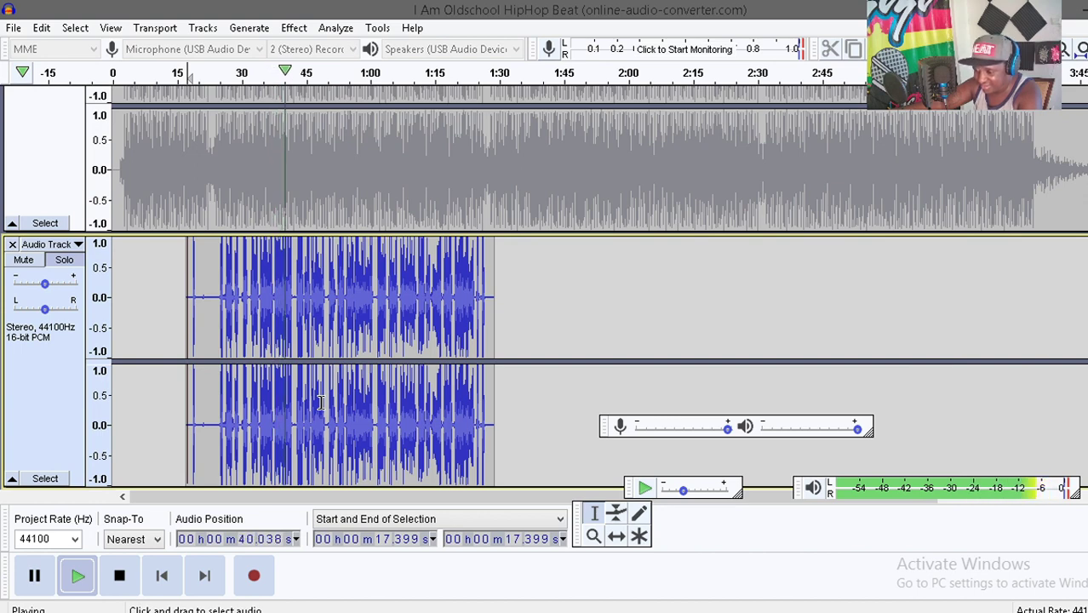
key("space")
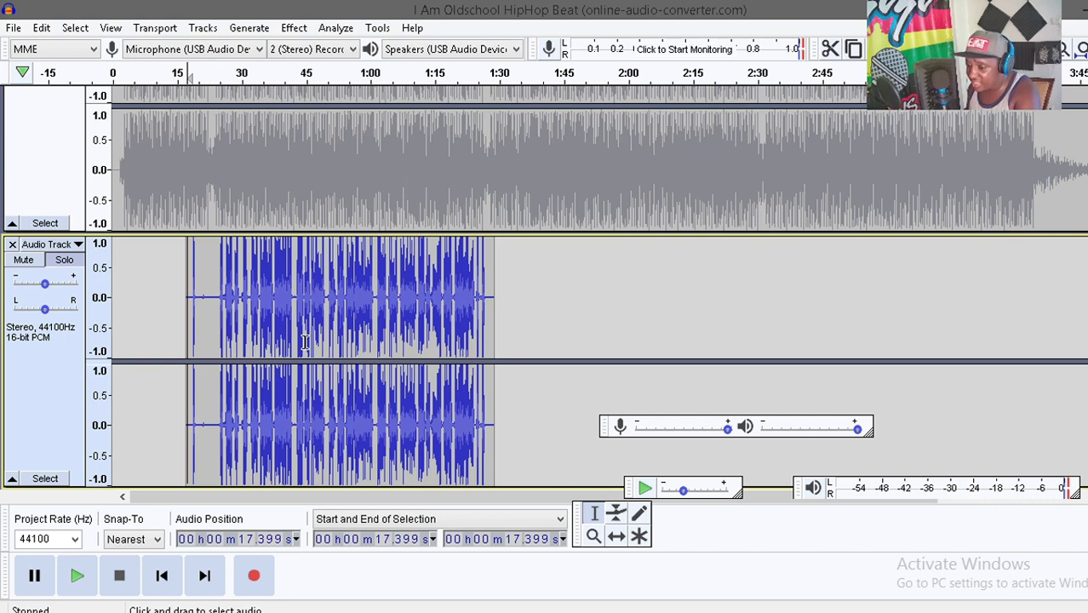
Replay the very beginning of the vocal recording from about 16.8 s, and stop playback.
left_click(205, 438)
left_click(185, 438)
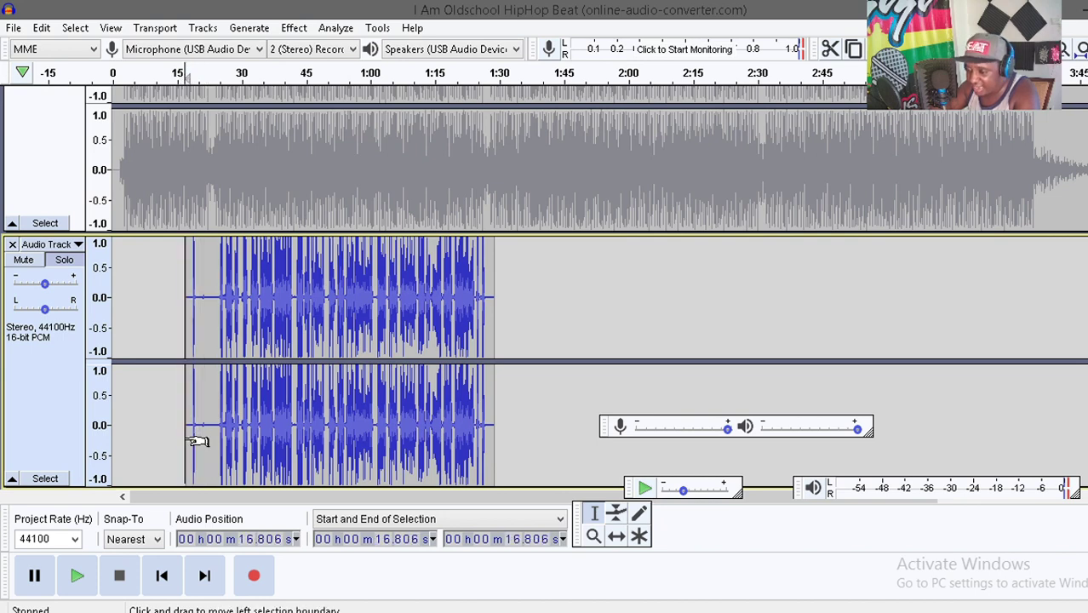
key("space")
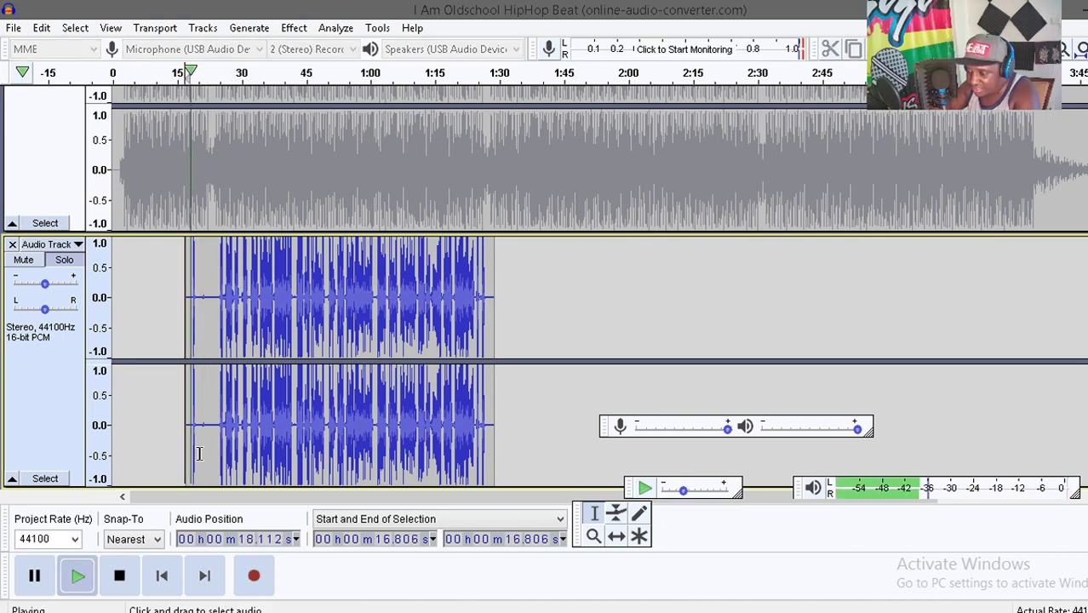
key("space")
Select the vocal track's opening from about 17.0 to 21.2 s and remove it with Split Delete.
left_click_drag(199, 451, 187, 452)
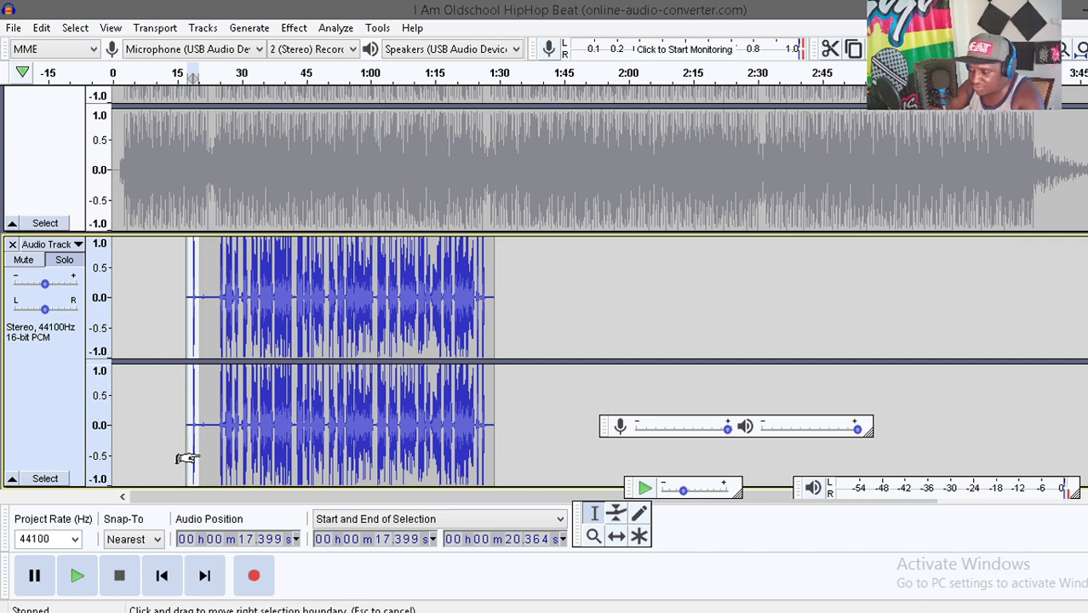
left_click_drag(204, 454, 188, 453)
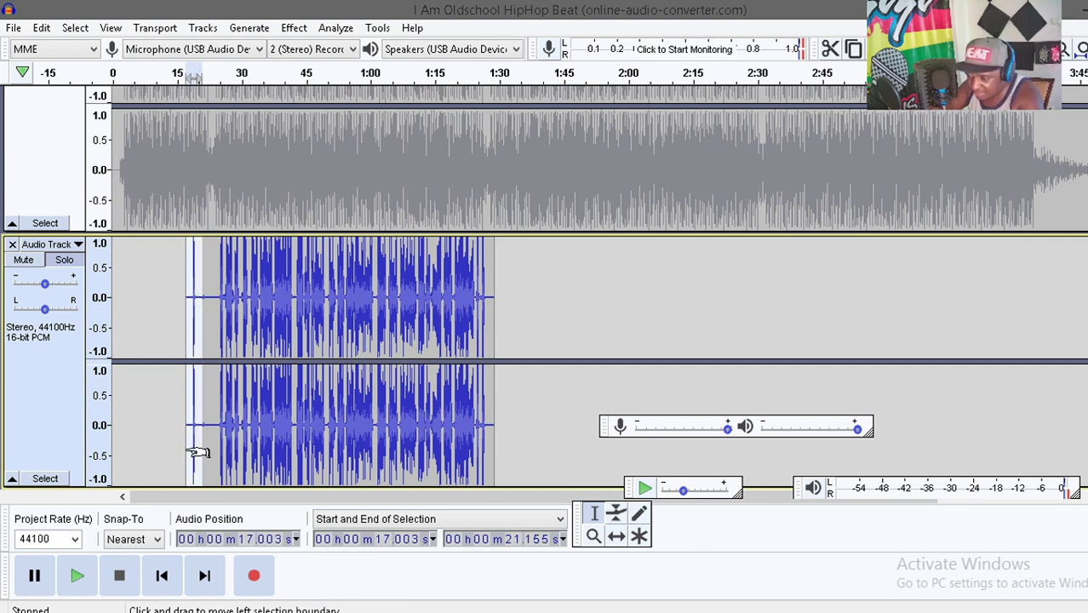
left_click(42, 27)
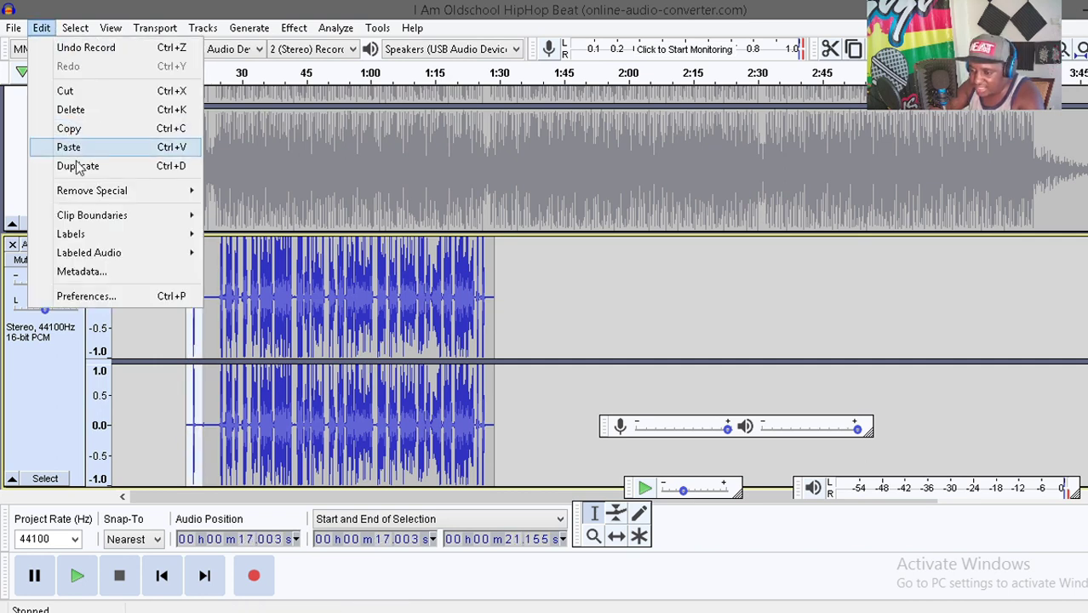
mouse_move(87, 194)
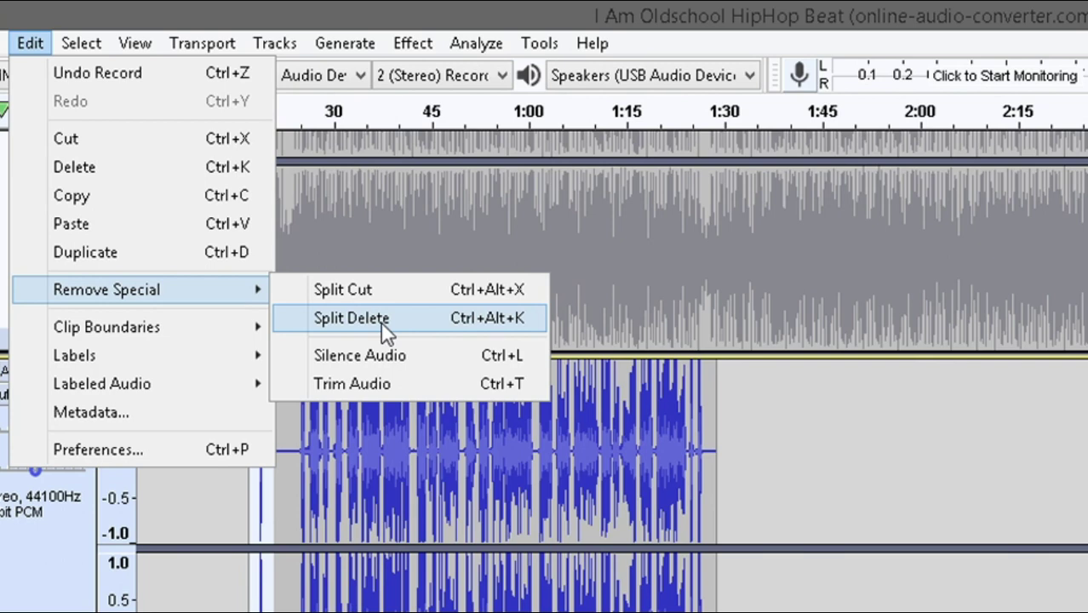
left_click(383, 325)
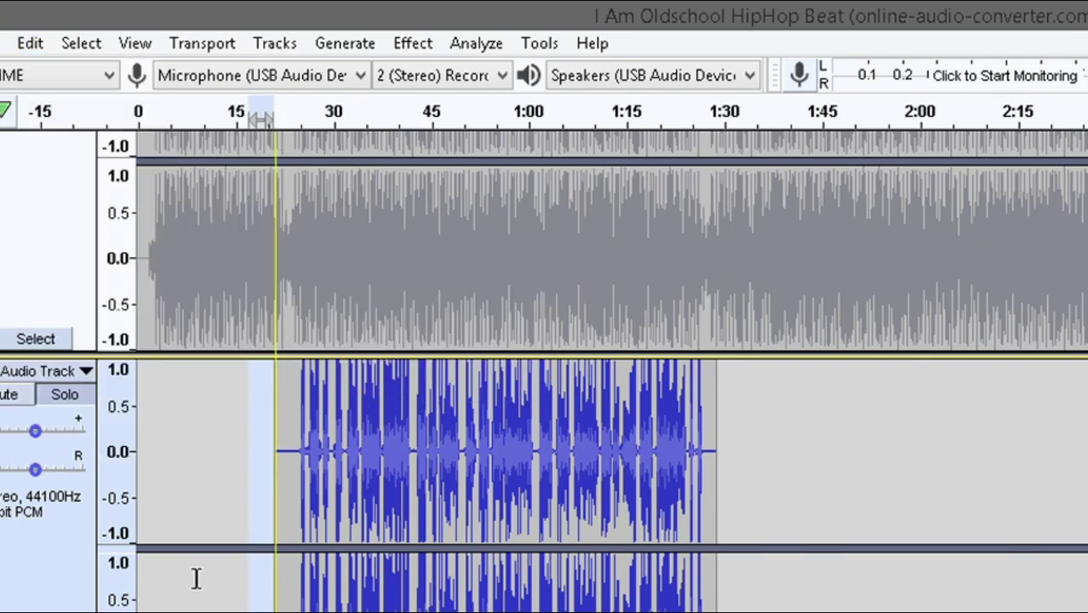
left_click(235, 524)
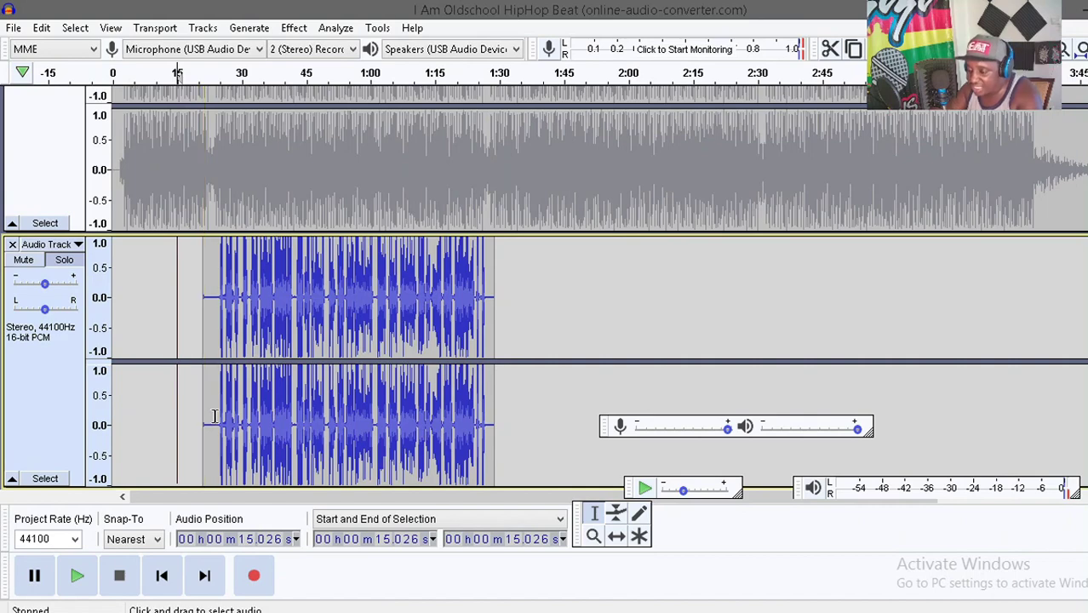
Select the silent stretch before the vocals, about 20.8 to 24.7 s, and capture it as the Noise Reduction noise profile.
scroll(219, 411, "up", 2)
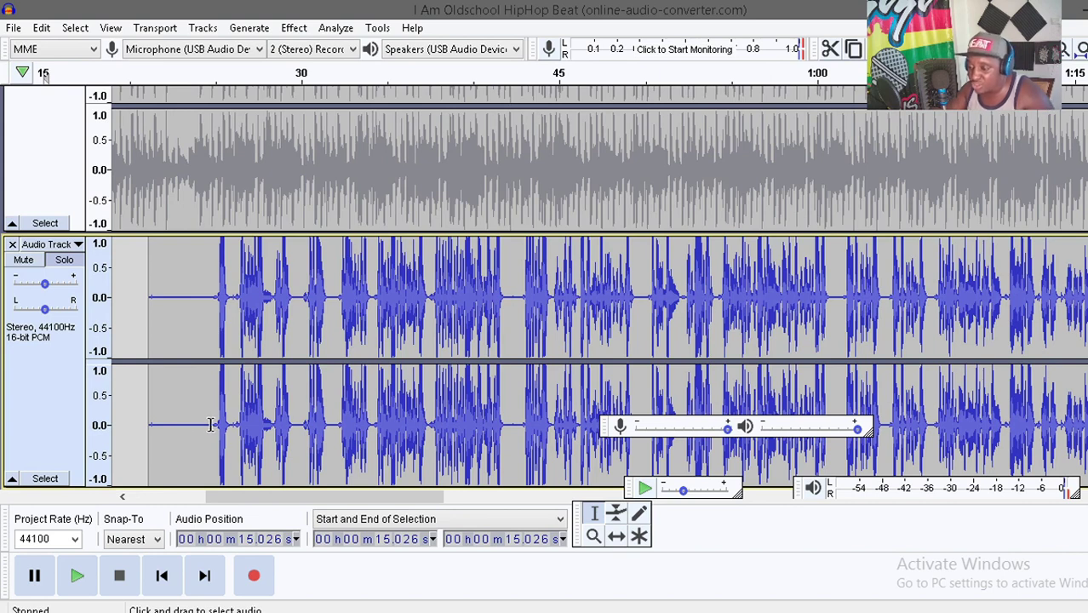
left_click_drag(209, 425, 149, 425)
left_click(134, 425)
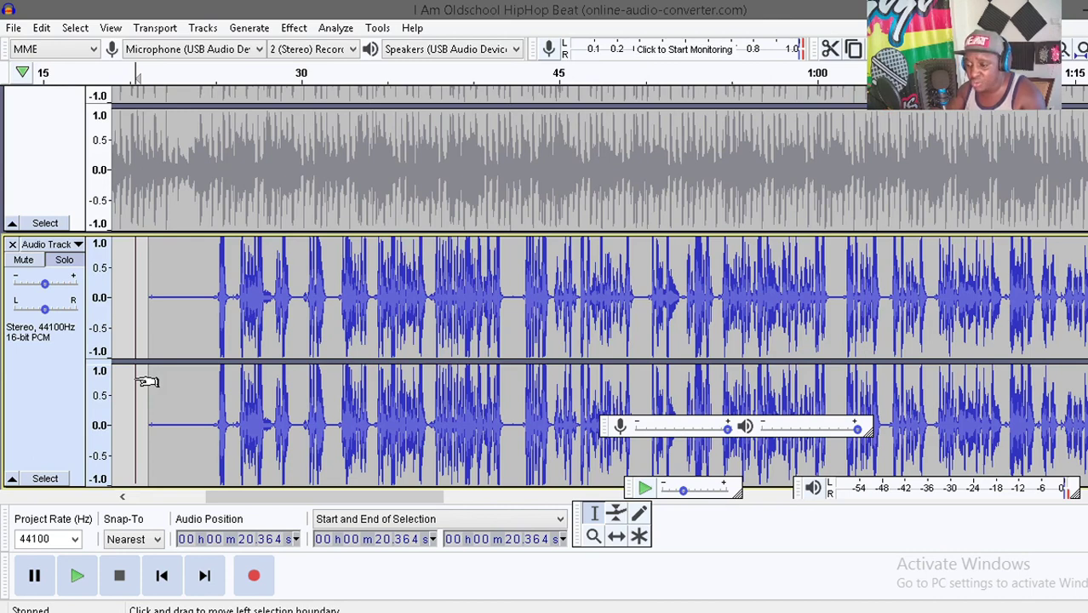
left_click_drag(209, 428, 148, 430)
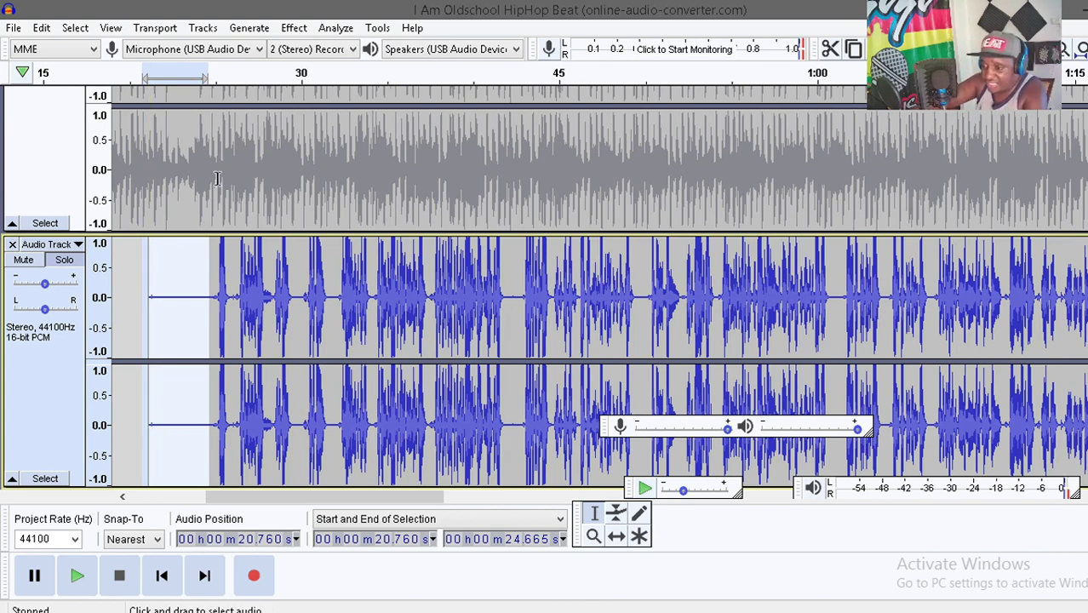
left_click(298, 31)
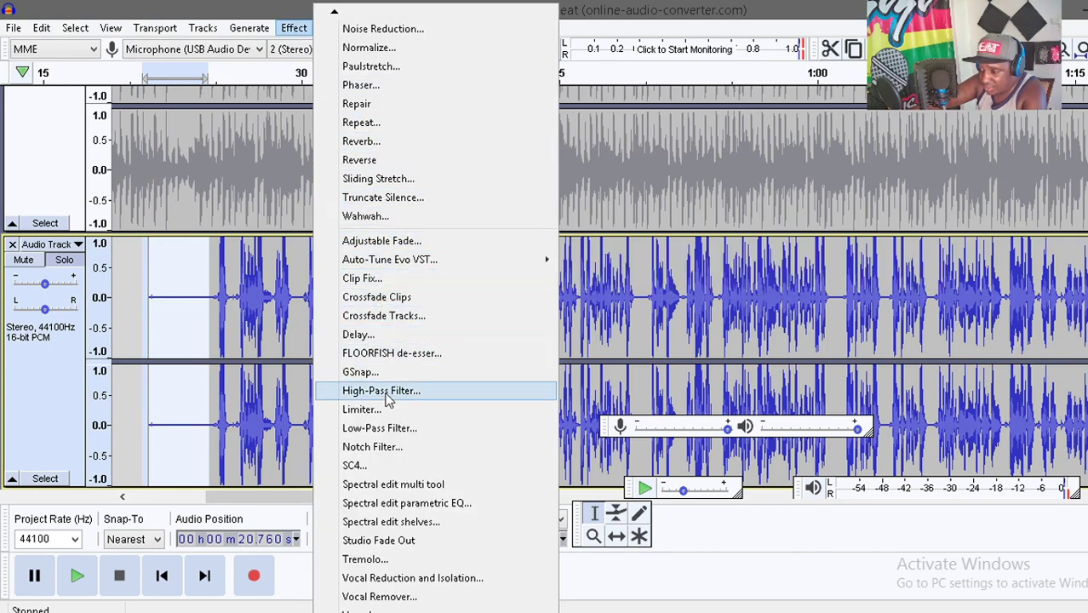
left_click(374, 29)
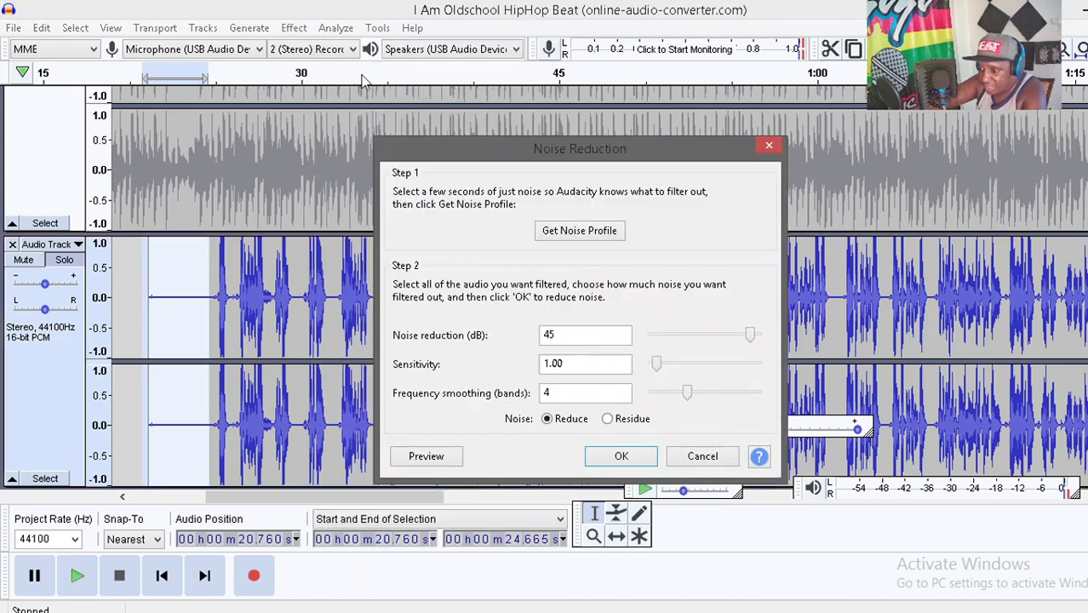
left_click(587, 232)
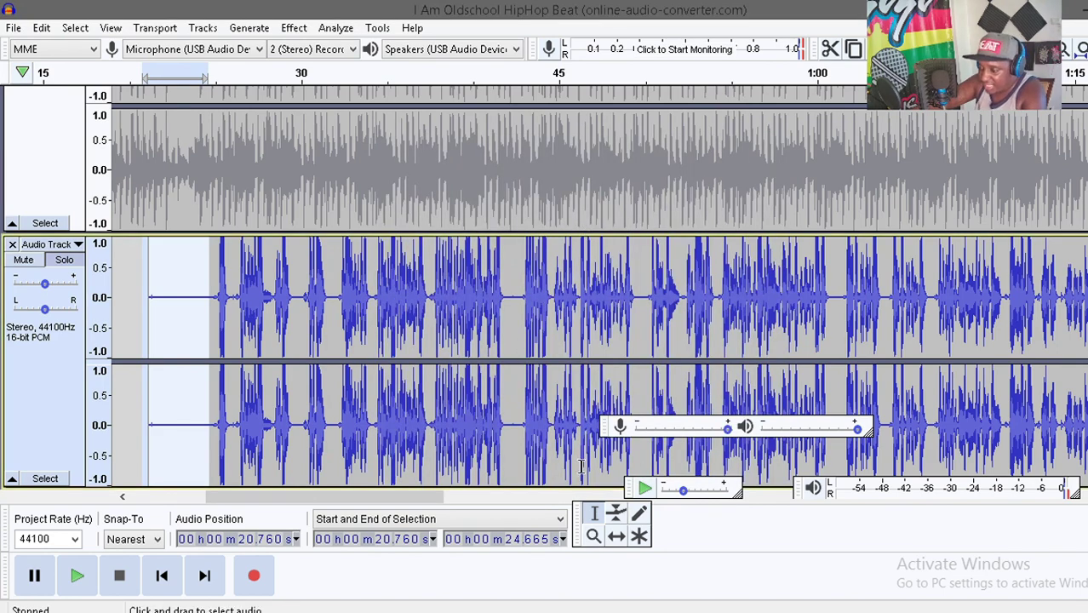
Select the whole vocal recording from about 21.2 s to 1:33 and apply Noise Reduction at 45 dB, sensitivity 1.00 and 4 smoothing bands.
key("ctrl+3")
key("ctrl+3")
left_click_drag(510, 423, 204, 416)
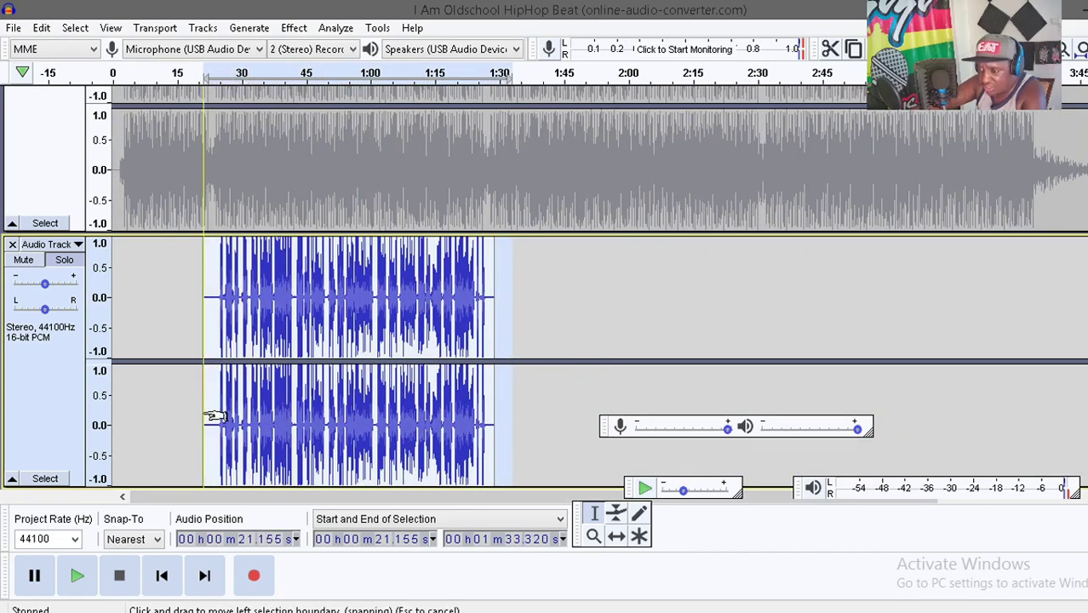
left_click(294, 28)
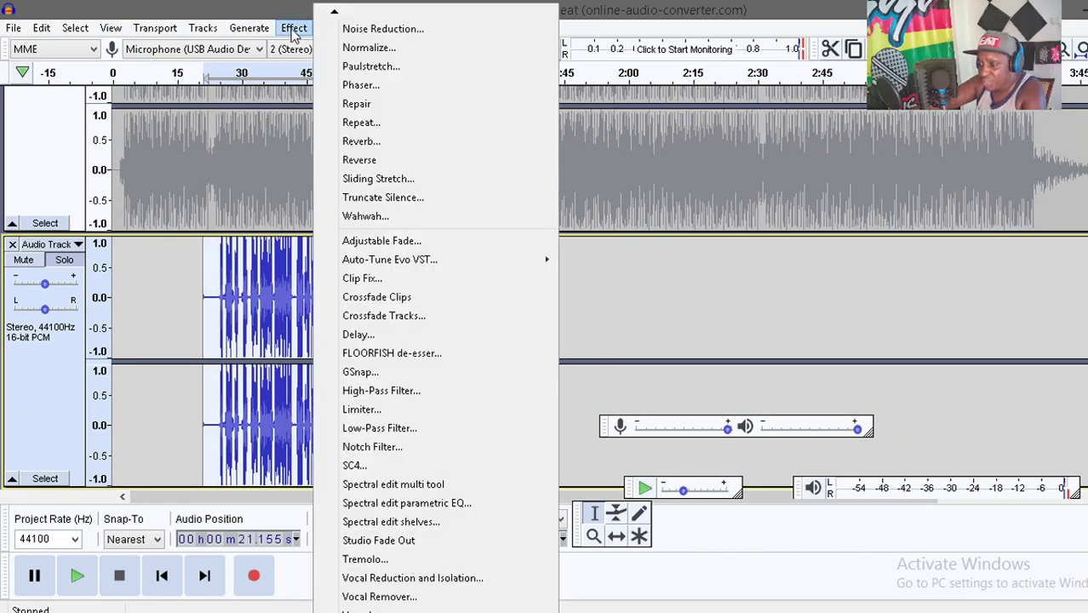
left_click(373, 30)
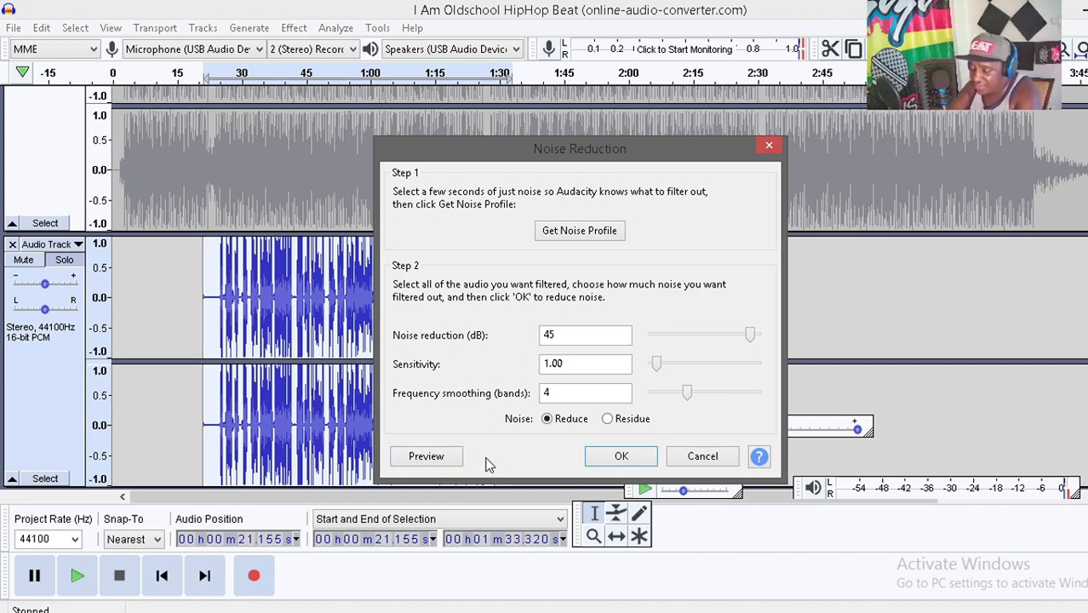
left_click(618, 457)
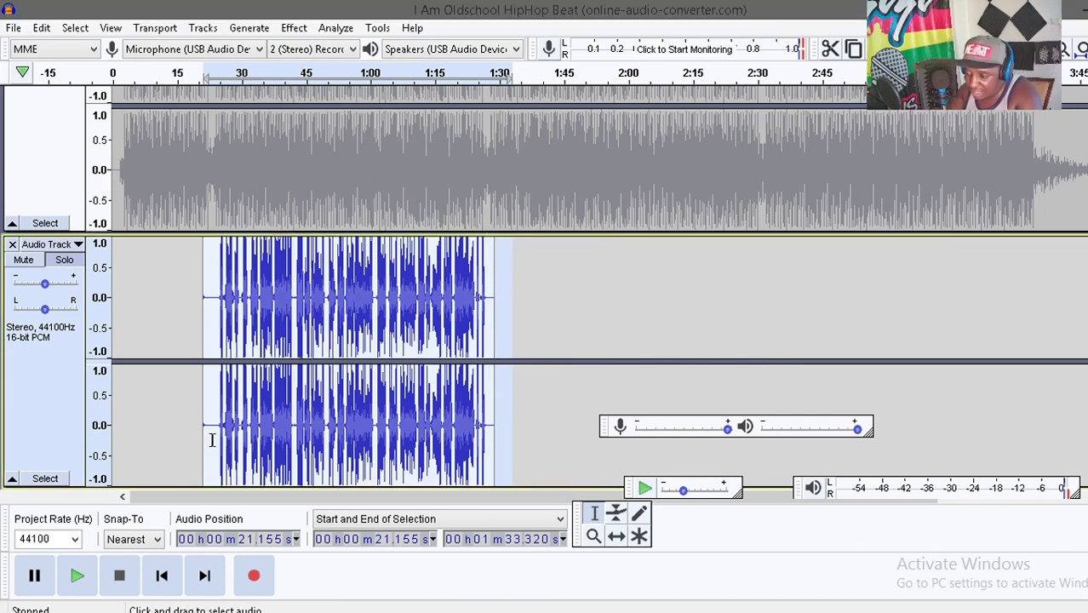
Select the leftover noise at the start of the vocal, about 21.06 to 21.82 s, and replace it with silence.
scroll(226, 438, "up", 3, "ctrl")
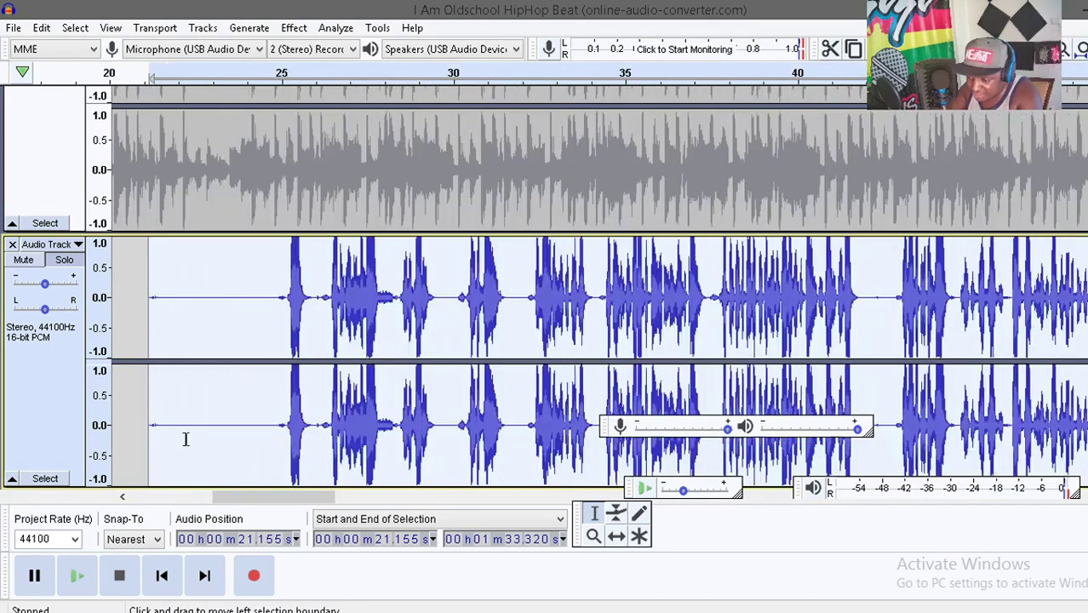
left_click_drag(172, 428, 145, 428)
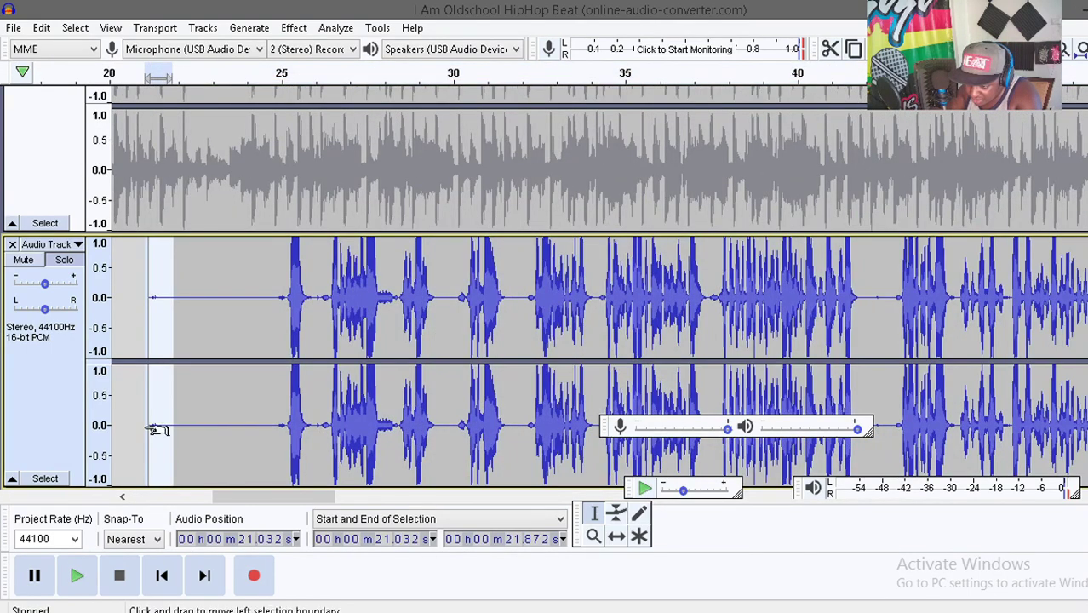
left_click(151, 413)
left_click_drag(172, 415, 145, 418)
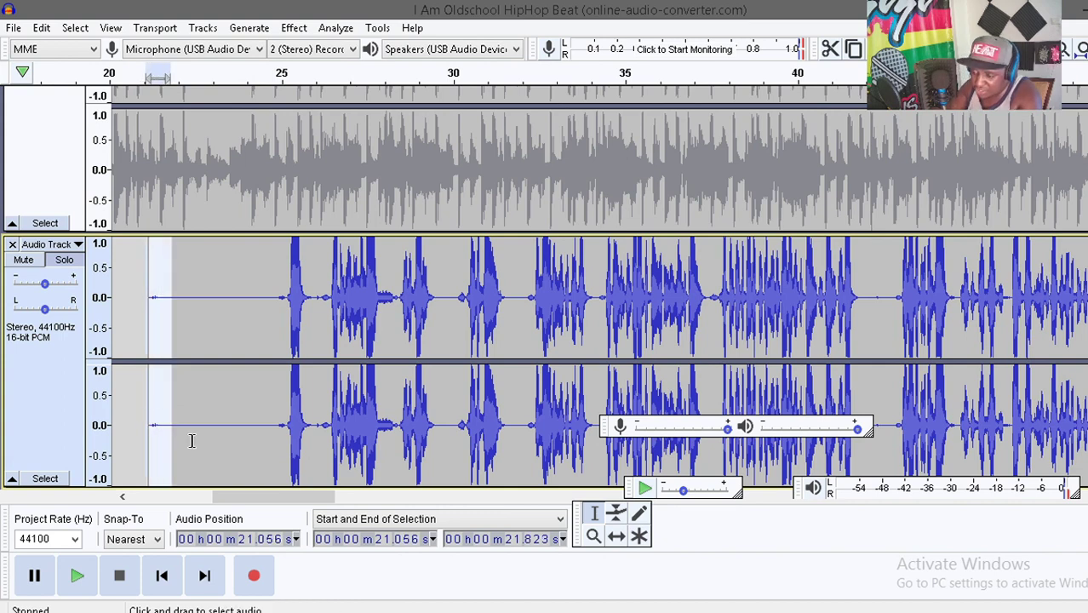
left_click(41, 29)
mouse_move(102, 193)
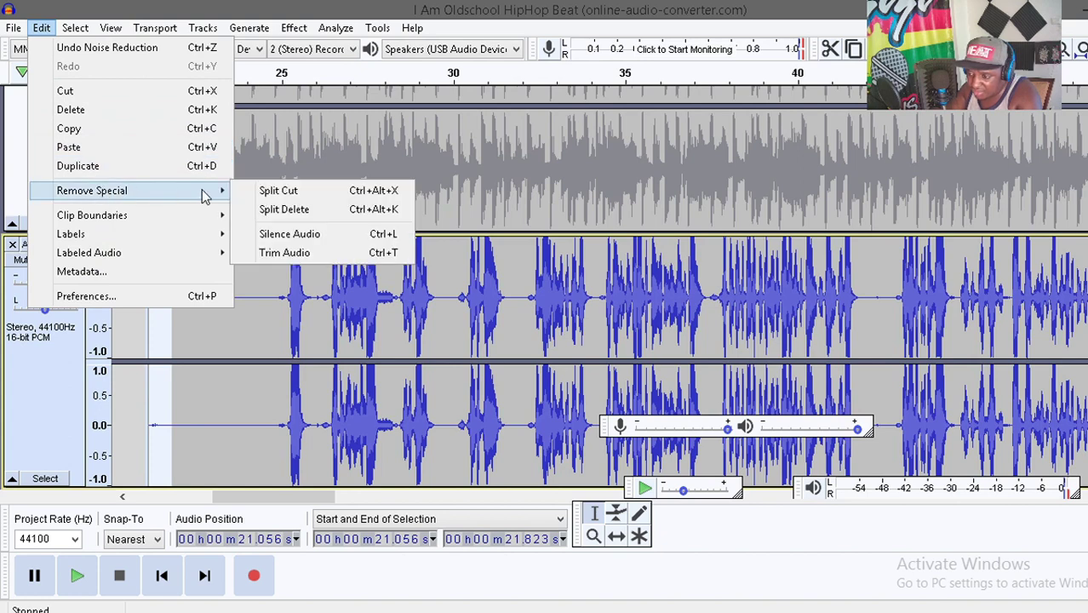
left_click(305, 242)
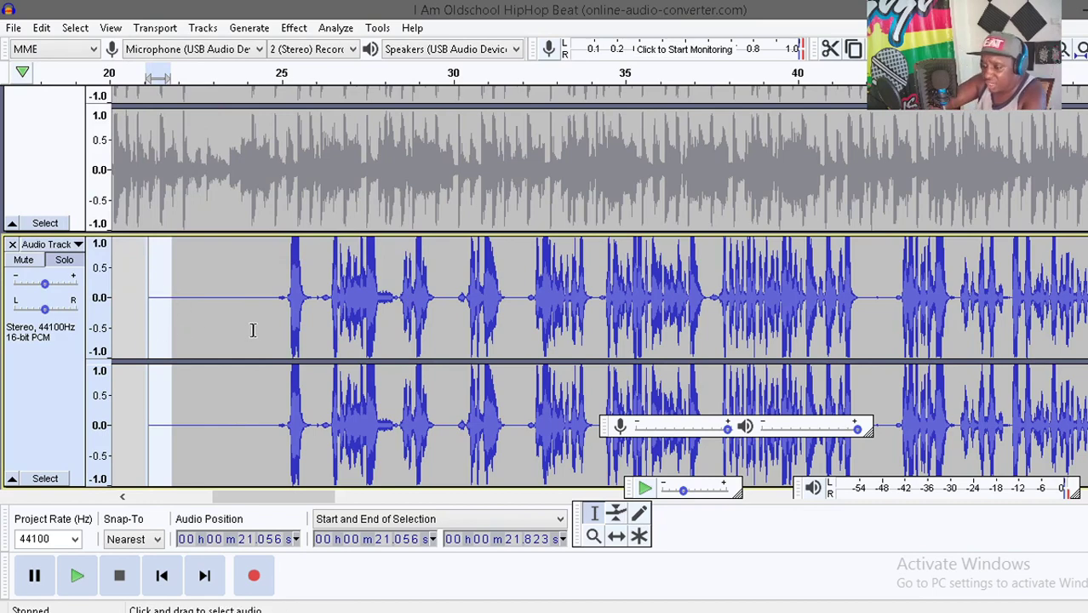
Select the entire vocal clip from about 20.8 s to 1:37 and apply Equalization with the Treble Boost curve.
scroll(368, 341, "down", 2)
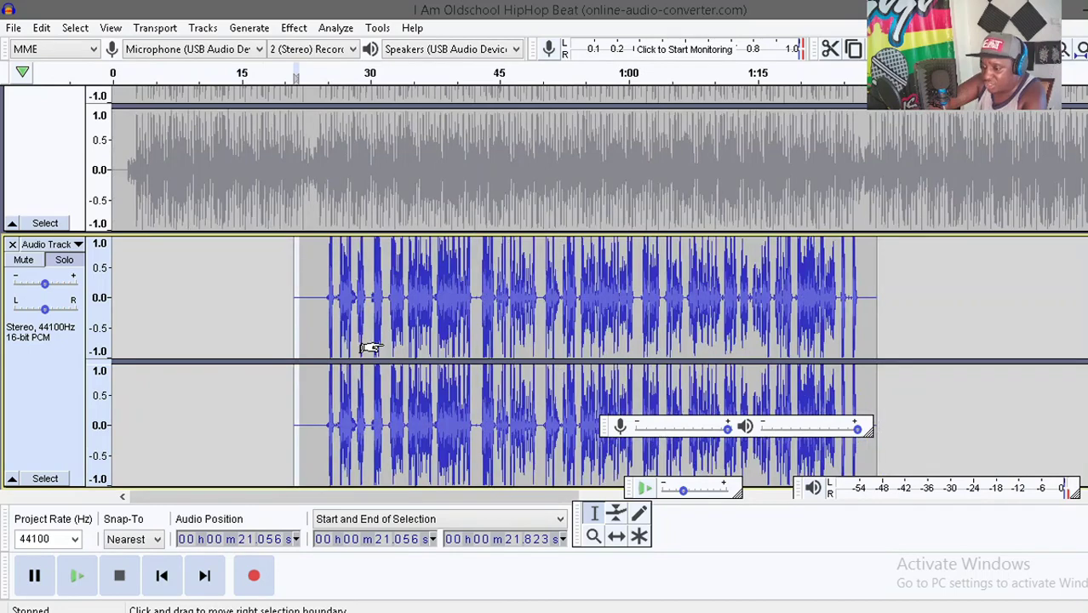
left_click_drag(949, 391, 292, 374)
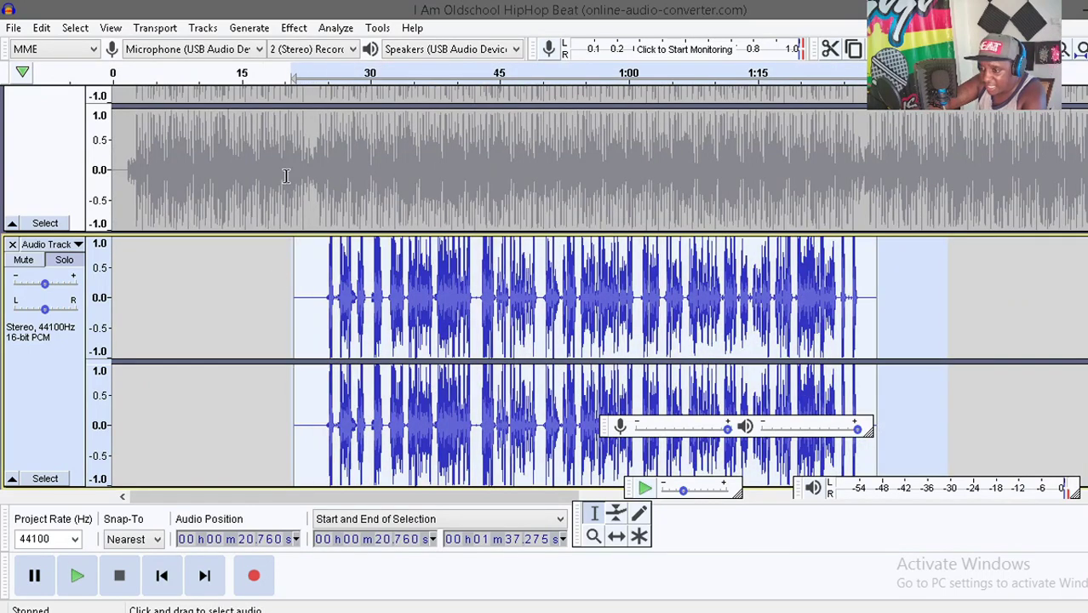
left_click(294, 27)
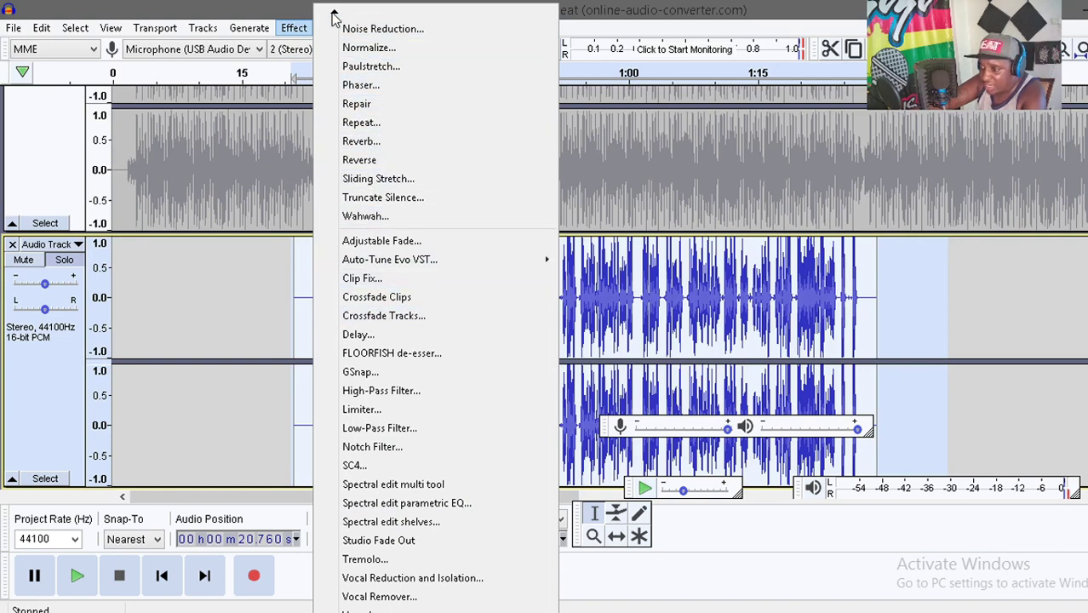
mouse_move(334, 17)
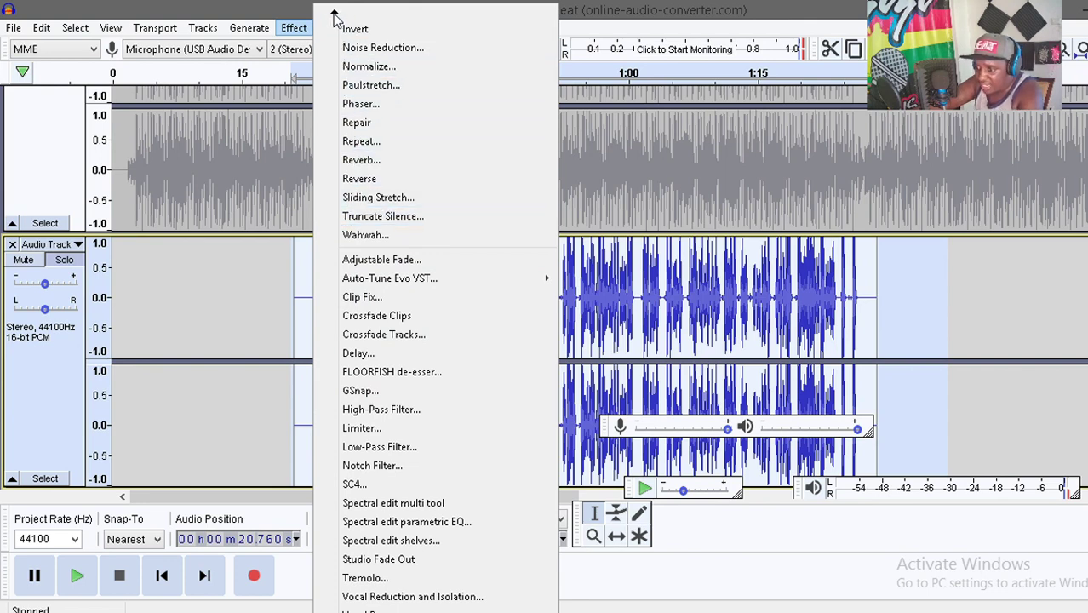
scroll(336, 17, "up", 2)
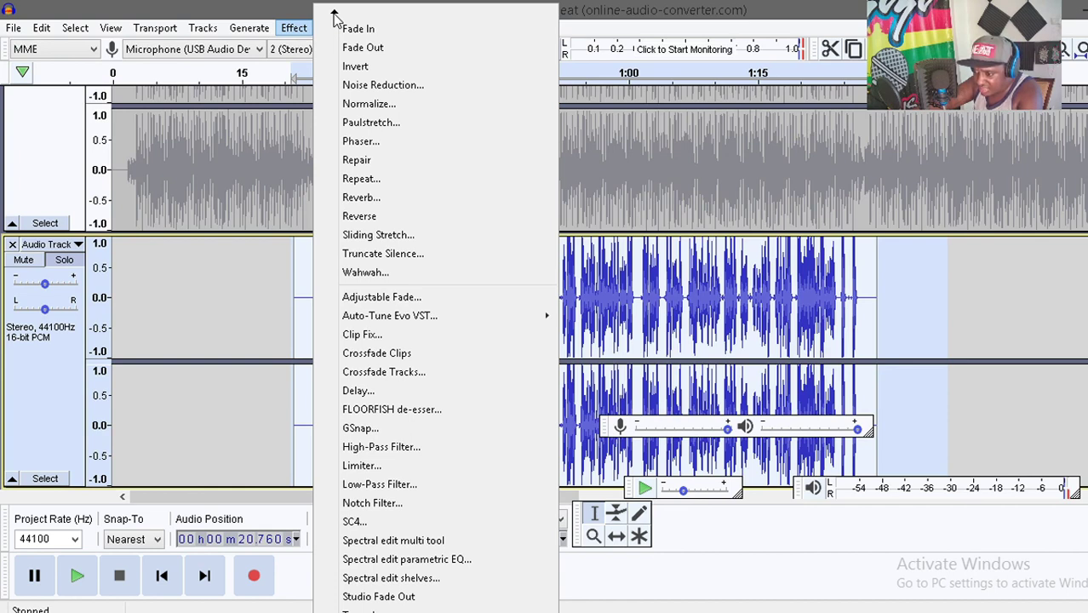
scroll(336, 17, "up", 1)
scroll(336, 17, "up", 1)
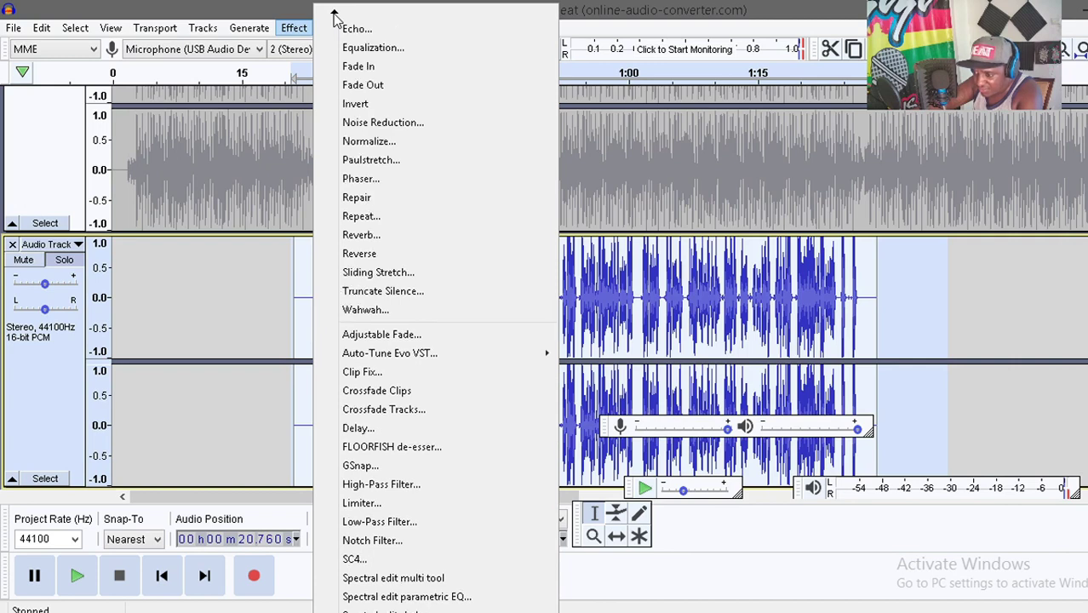
left_click(365, 51)
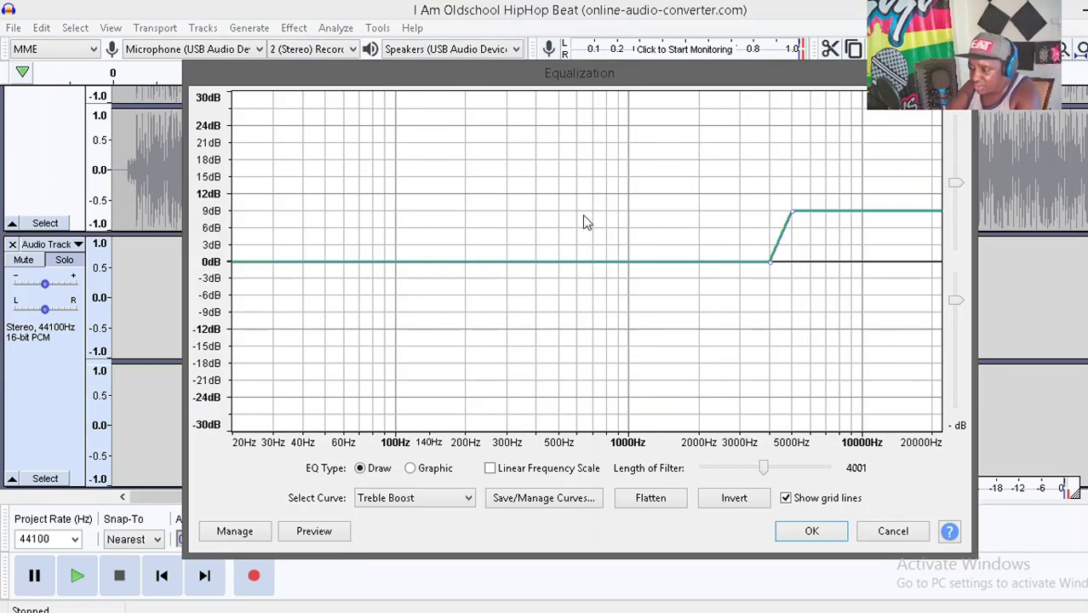
left_click(470, 503)
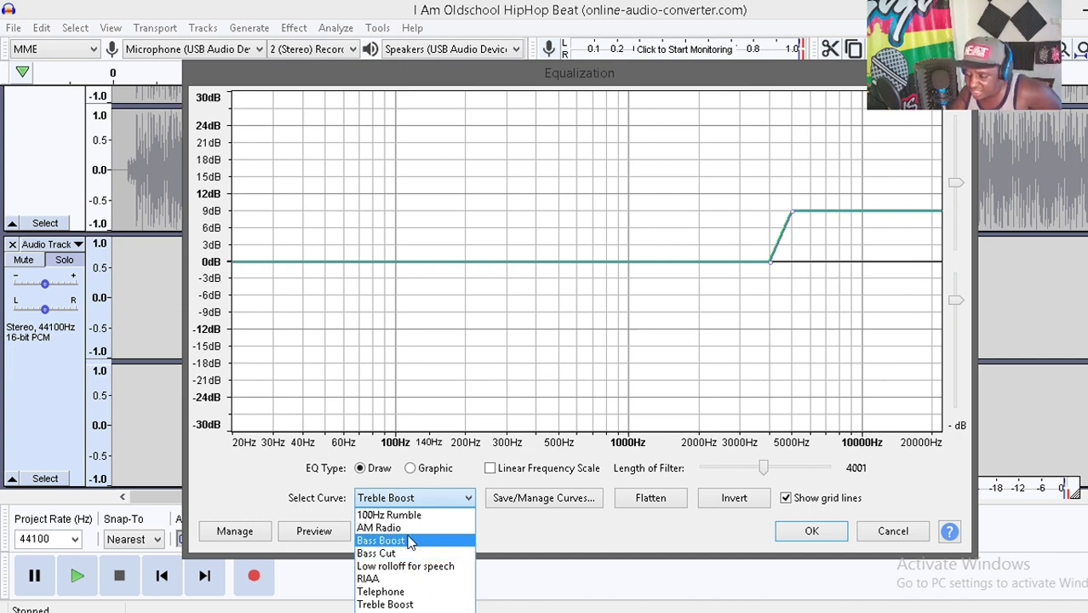
left_click(417, 606)
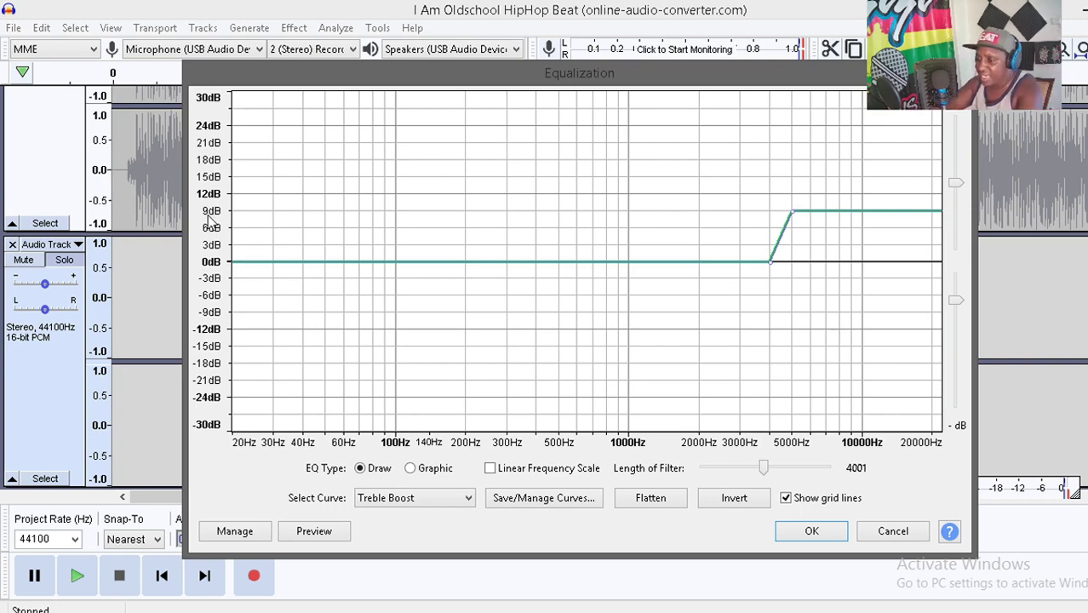
left_click(812, 531)
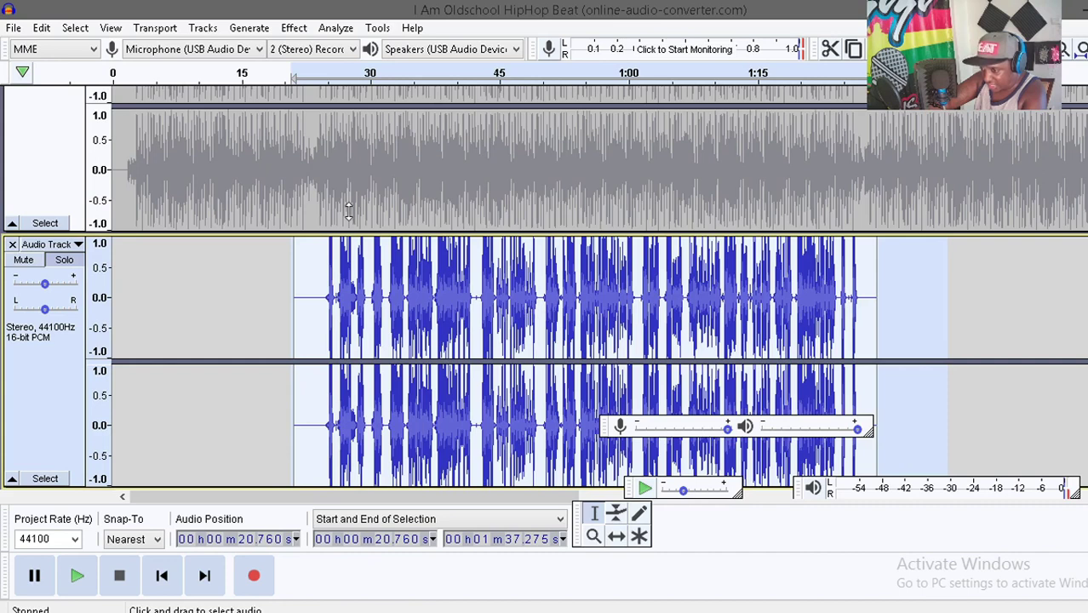
Normalize the equalized vocal to a peak amplitude of -1.0 dB with DC offset removal.
left_click(292, 28)
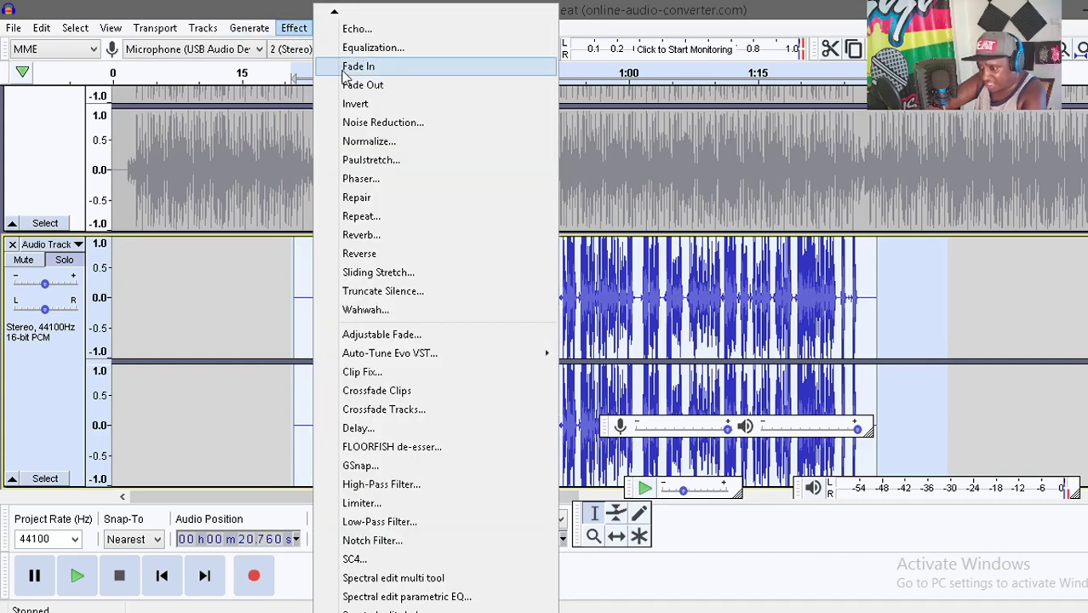
left_click(377, 144)
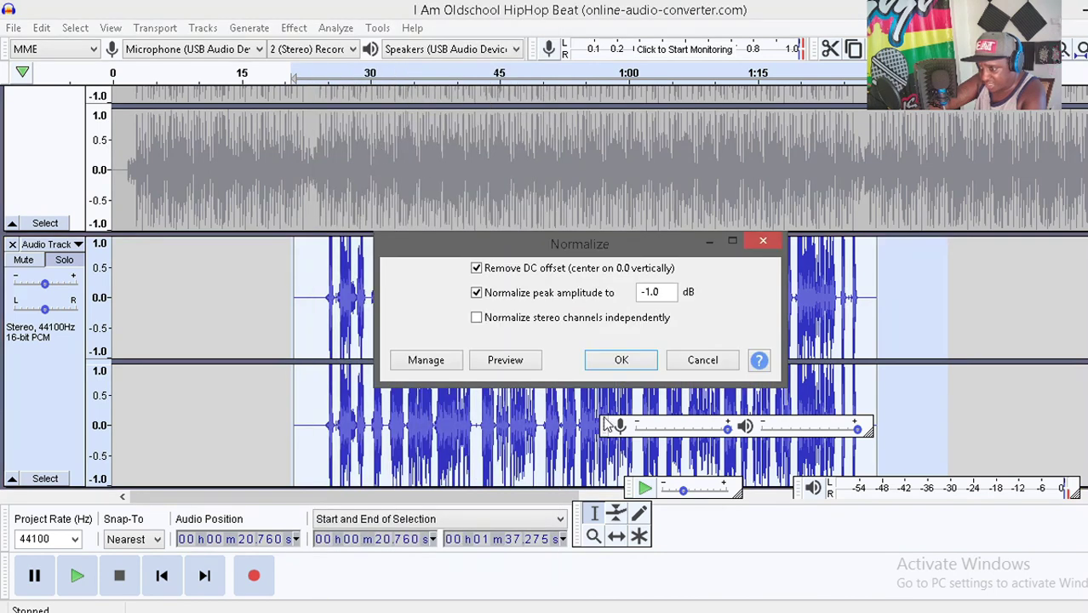
left_click(622, 361)
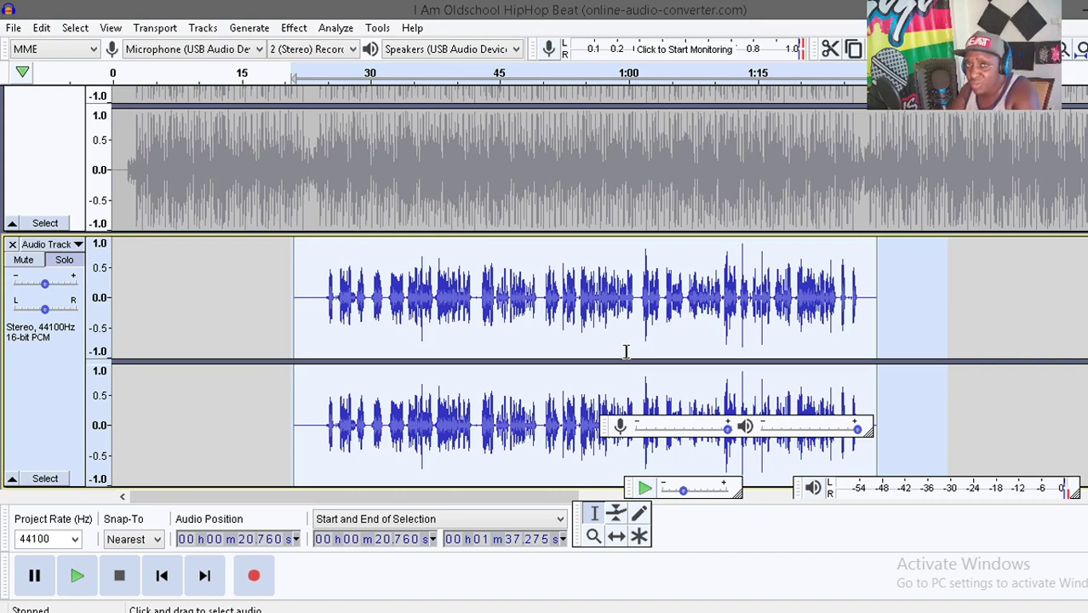
Compress the vocal with threshold -5 dB, noise floor -40 dB, ratio 2:1, attack 0.20 s, release 1.0 s and make-up gain for 0 dB.
left_click(298, 33)
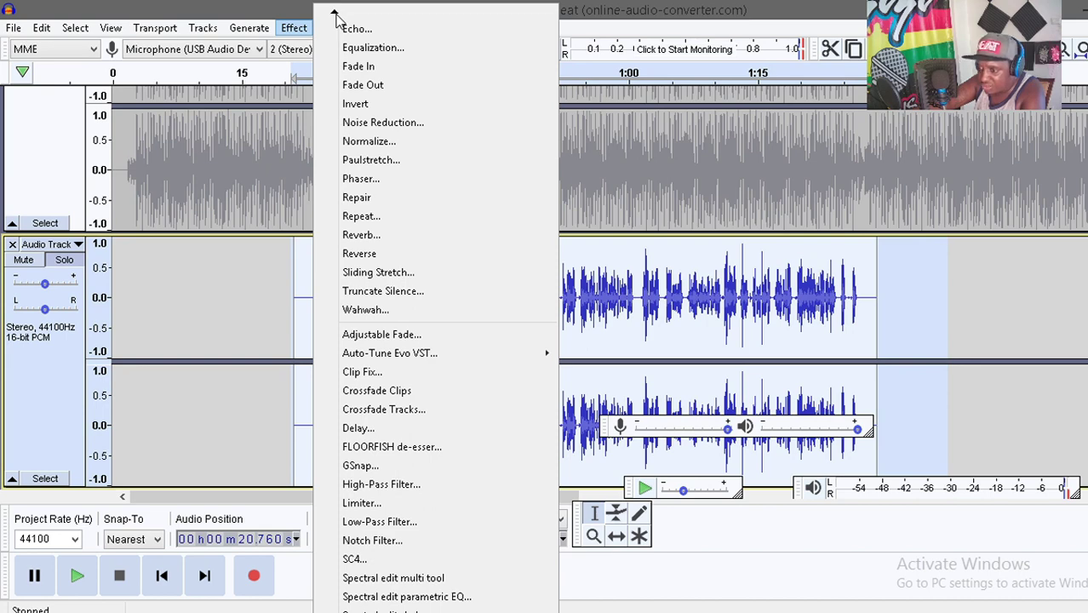
mouse_move(336, 17)
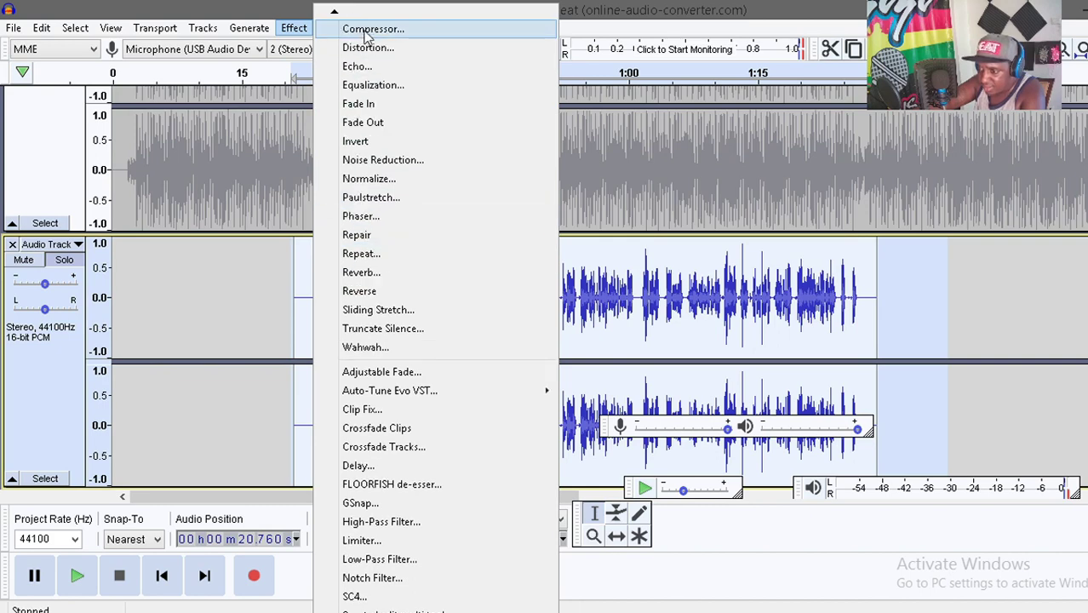
left_click(365, 29)
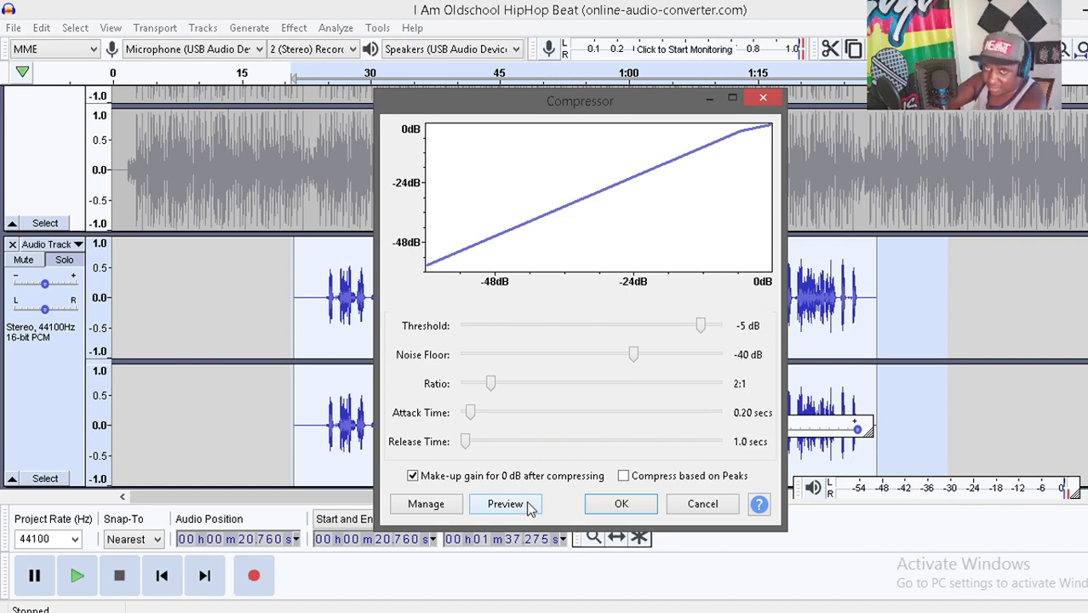
left_click(616, 504)
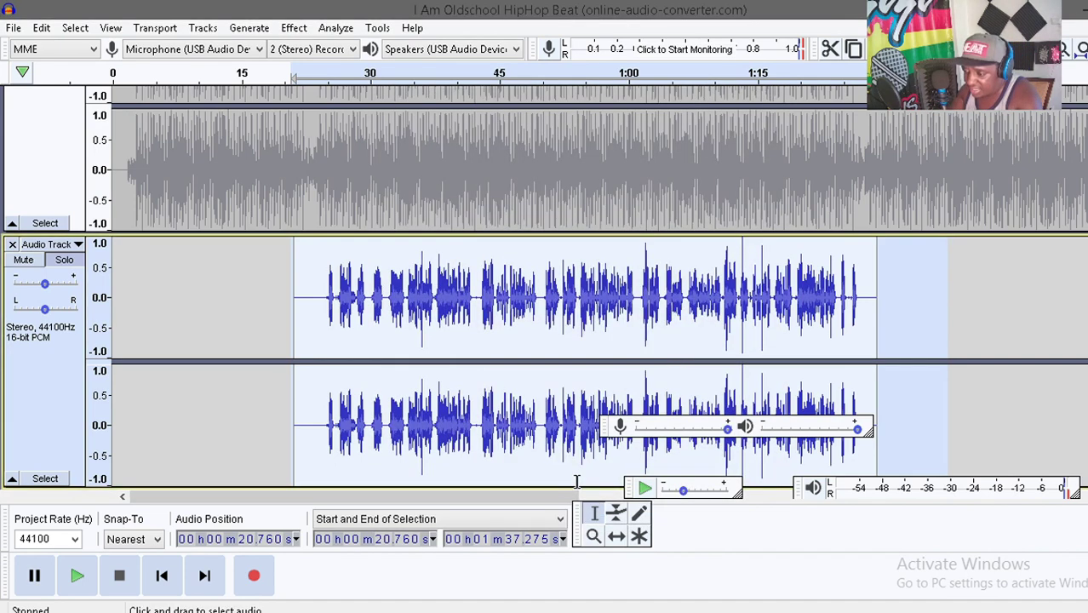
Normalize the compressed vocal to a -1.0 dB peak, removing DC offset.
left_click(294, 27)
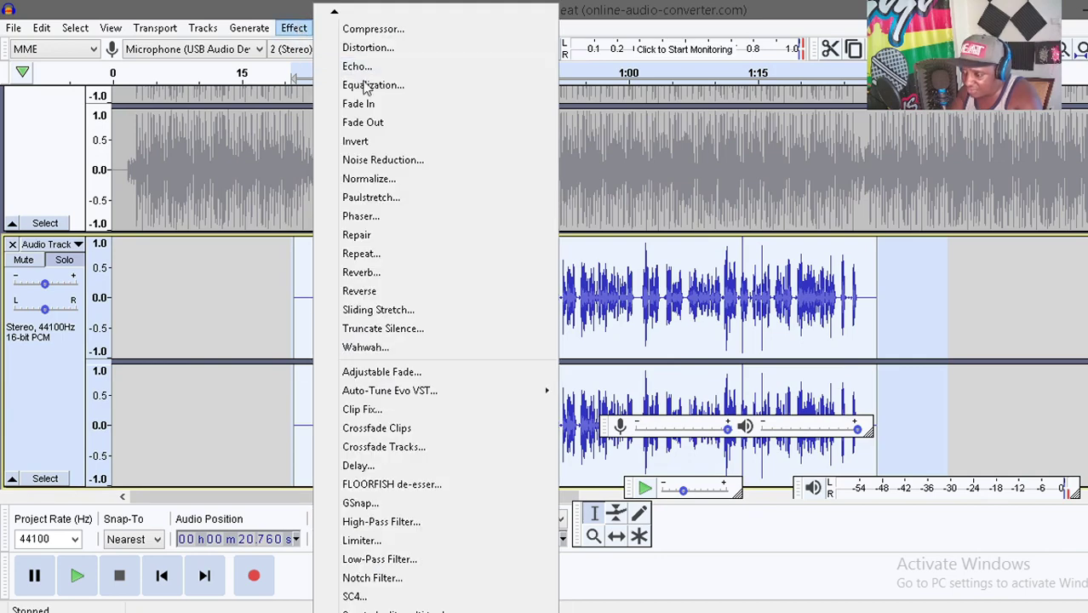
left_click(388, 182)
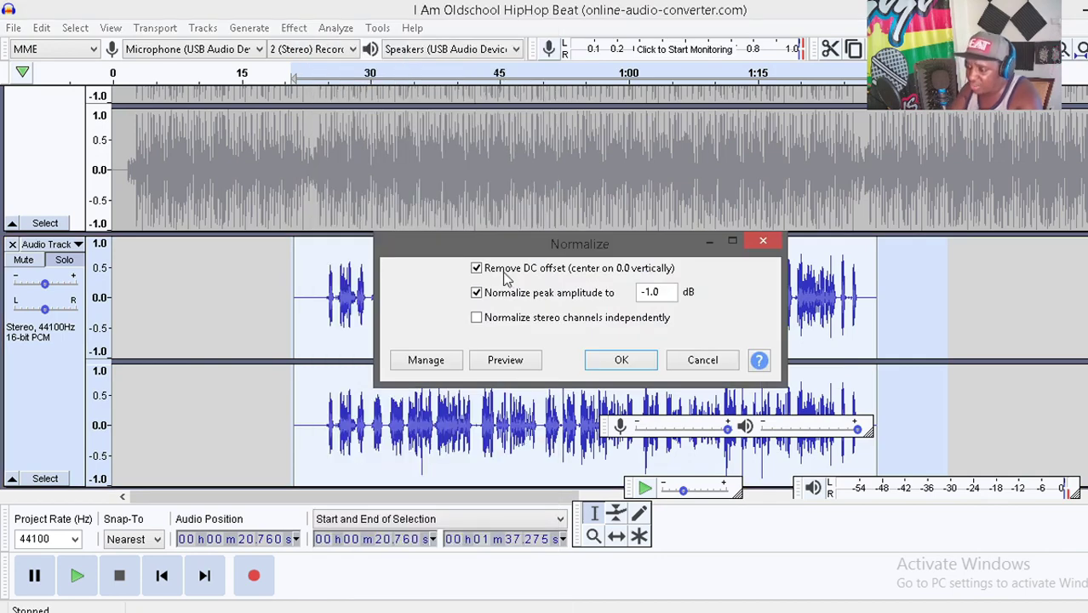
left_click(621, 360)
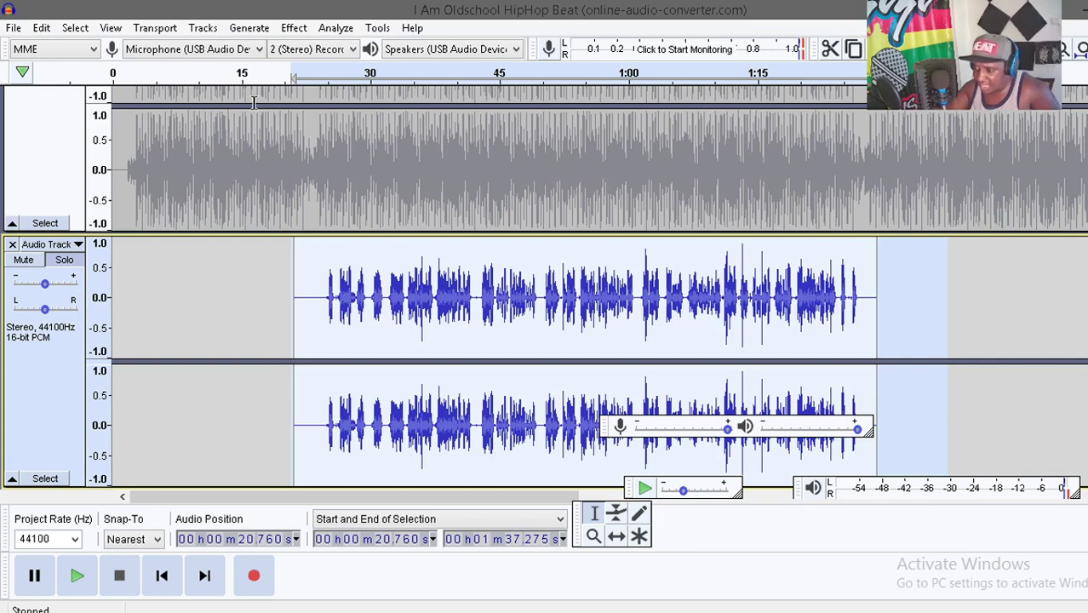
Apply a Hard Limit Limiter to the vocal at -4.00 dB with 0.00 dB input gain, 10 ms hold and no make-up gain.
left_click(293, 27)
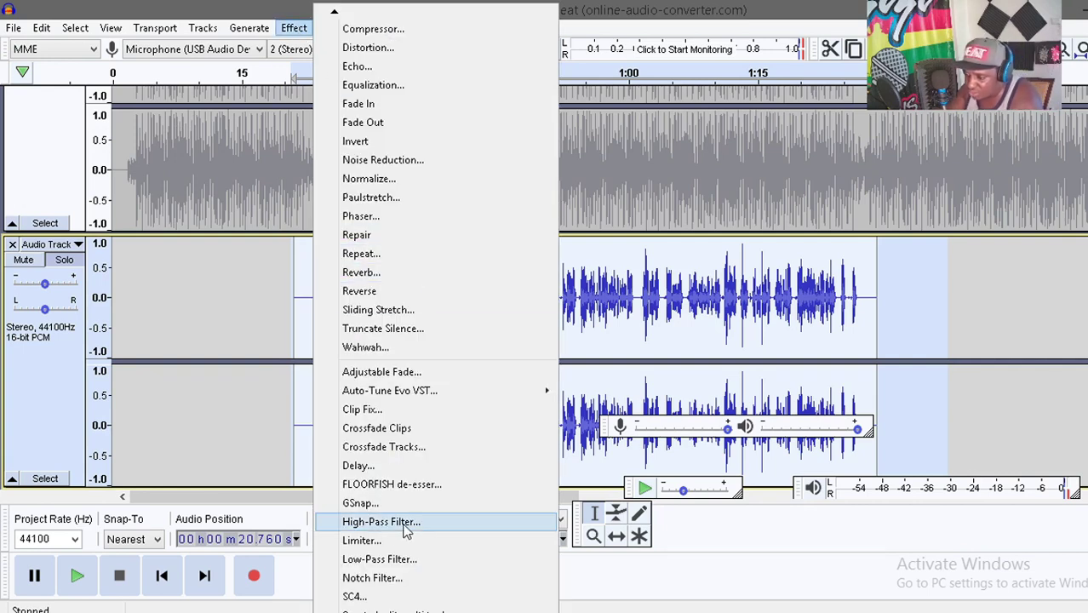
left_click(362, 540)
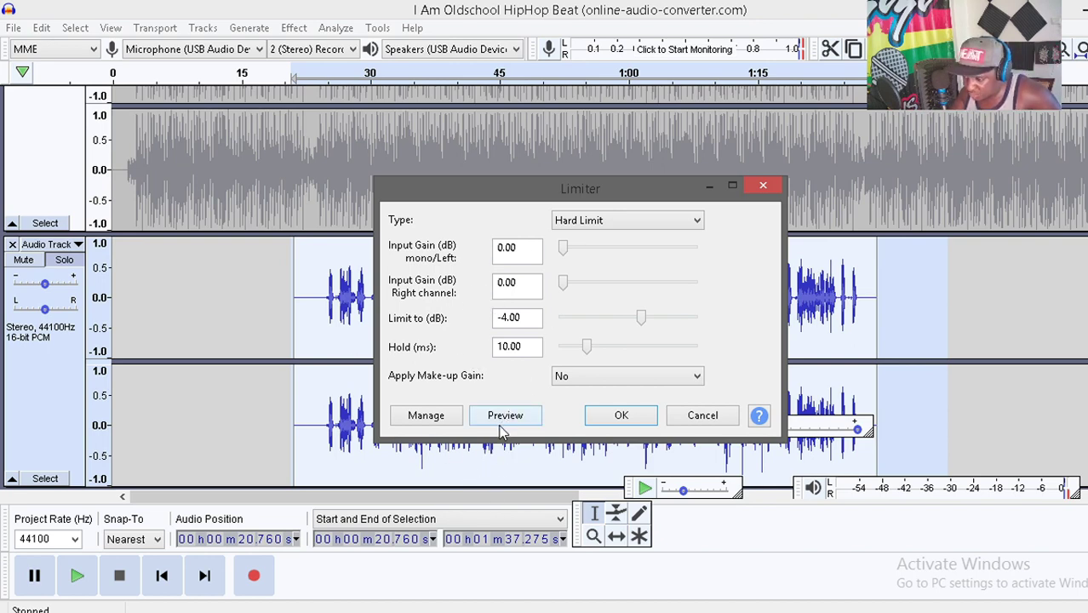
left_click(621, 417)
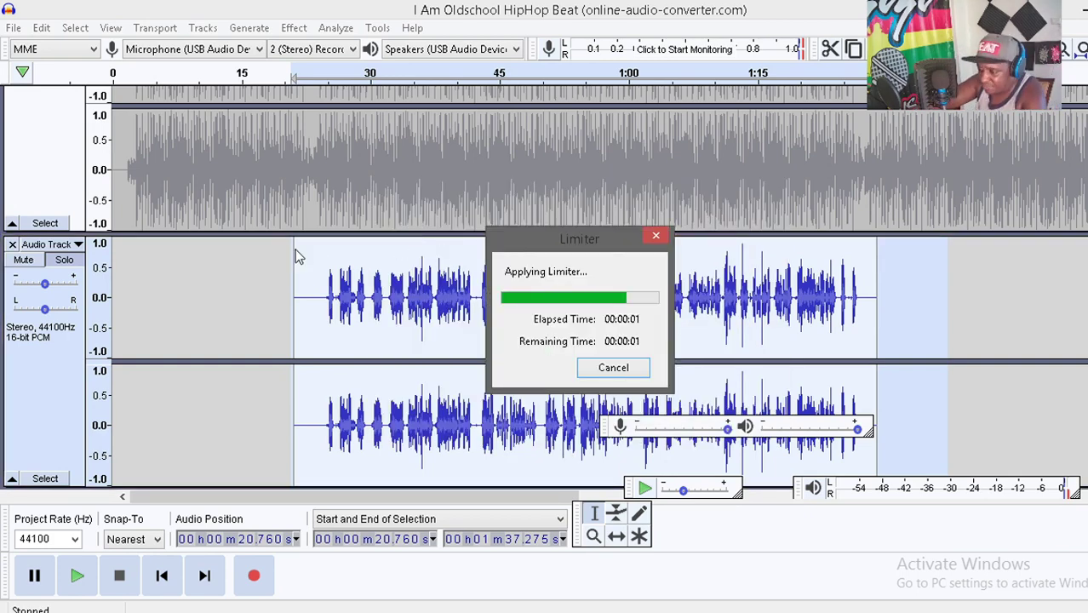
Normalize the limited vocal to a -1.0 dB peak with DC offset removal.
left_click(292, 28)
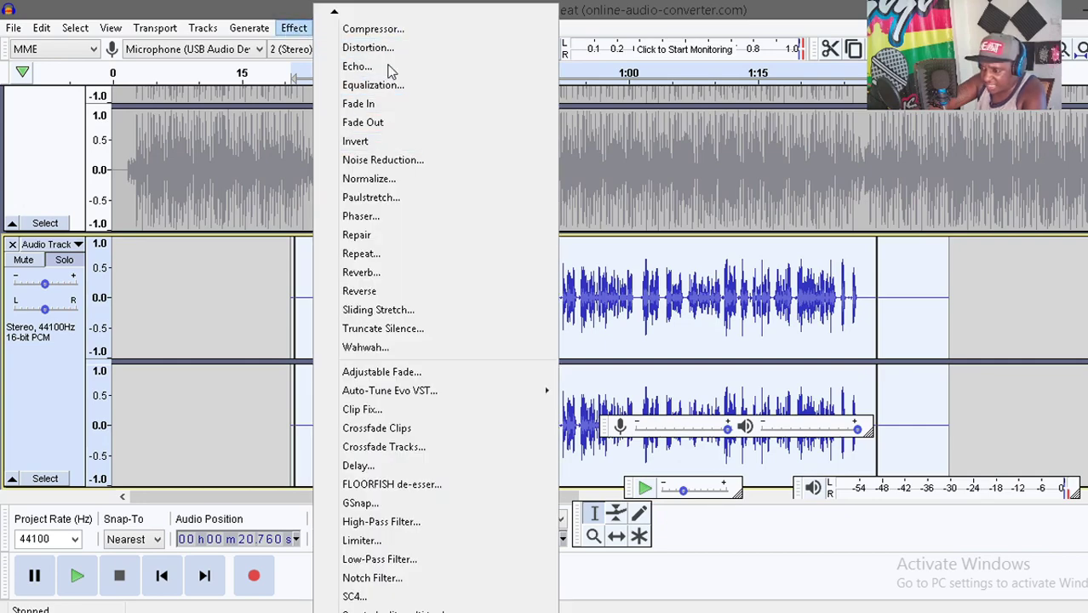
left_click(392, 178)
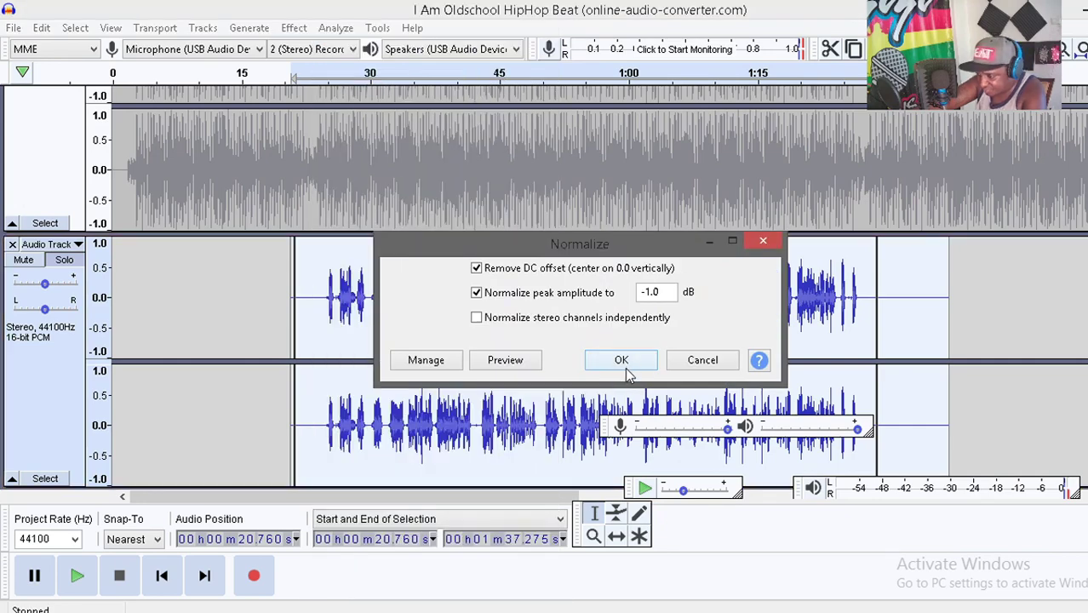
left_click(627, 372)
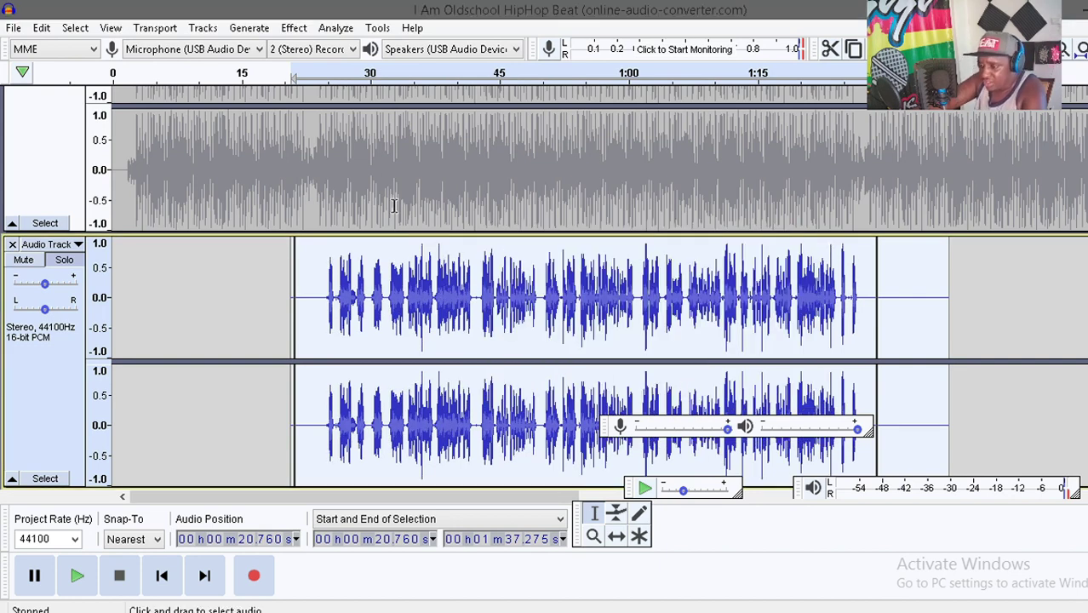
Apply Reverb to the vocal with room size 100, pre-delay and reverberance 0, damping and tone low 50, tone high 20, gains 0 dB, stereo width 30.
left_click(293, 28)
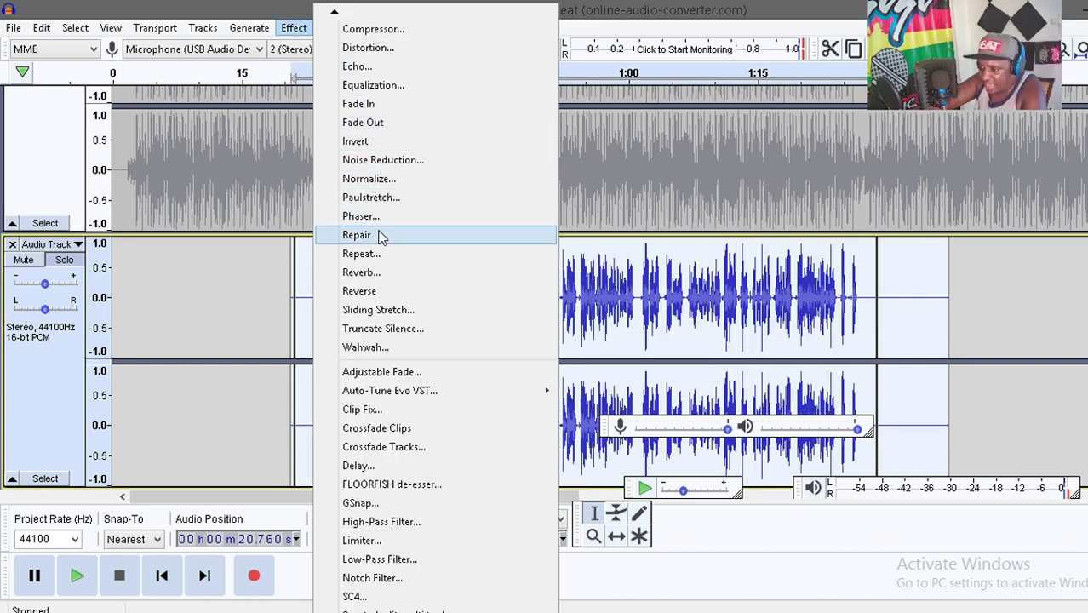
left_click(375, 272)
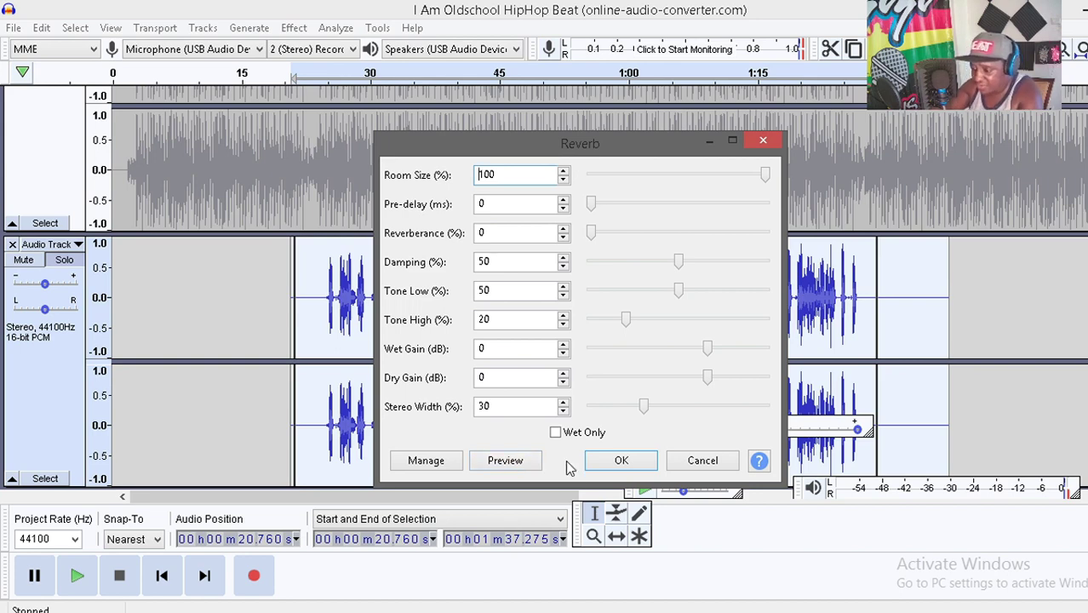
left_click(627, 467)
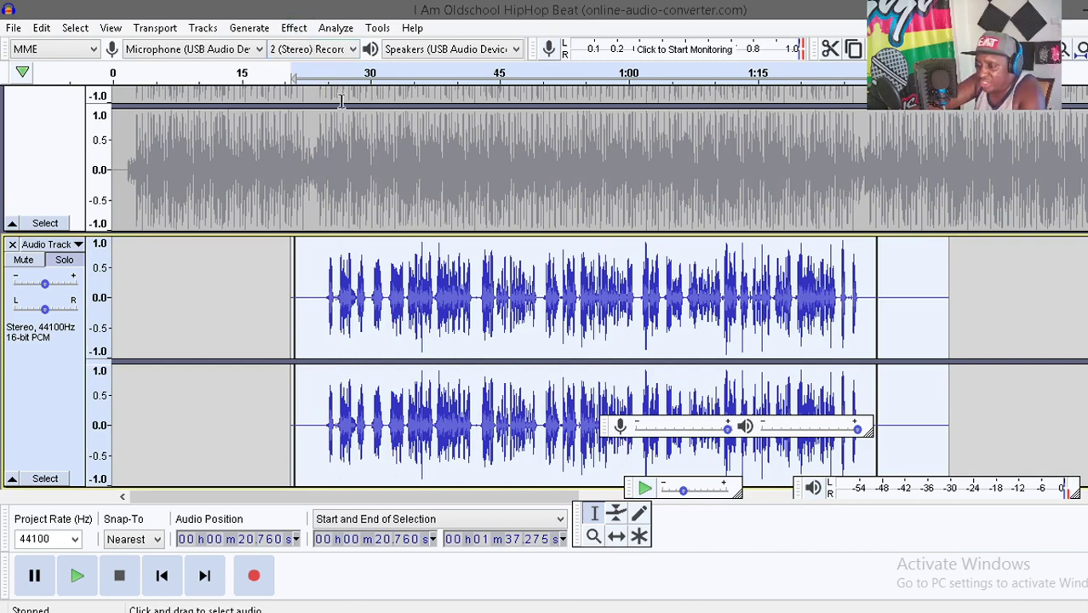
Normalize the vocal selection after the reverb.
left_click(294, 27)
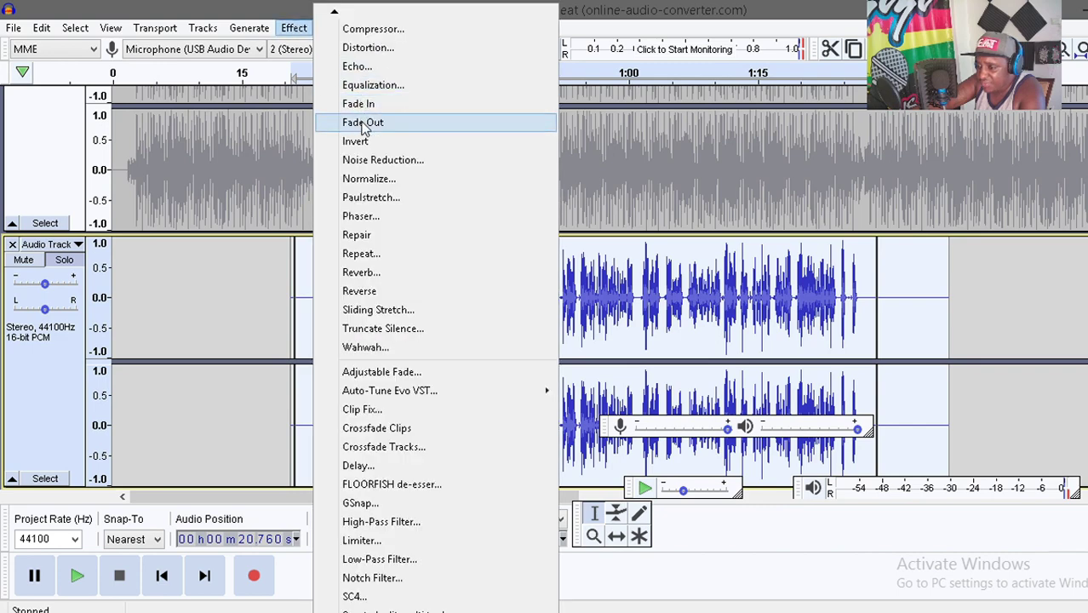
left_click(380, 178)
left_click(619, 360)
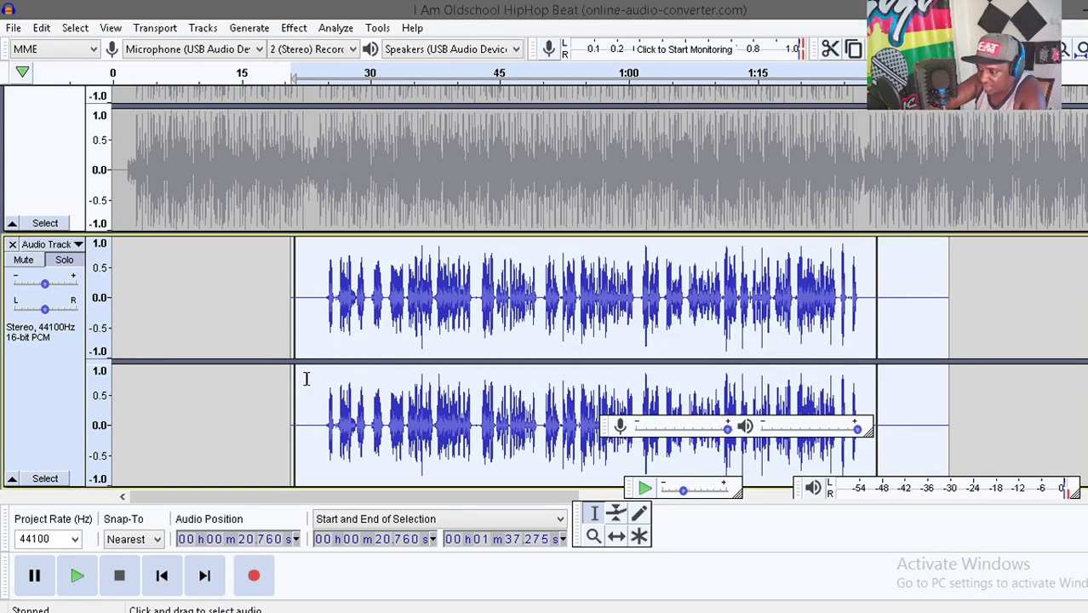
Play the soloed vocal from about 24 s to listen to the processed sound, and stop playback.
left_click(320, 337)
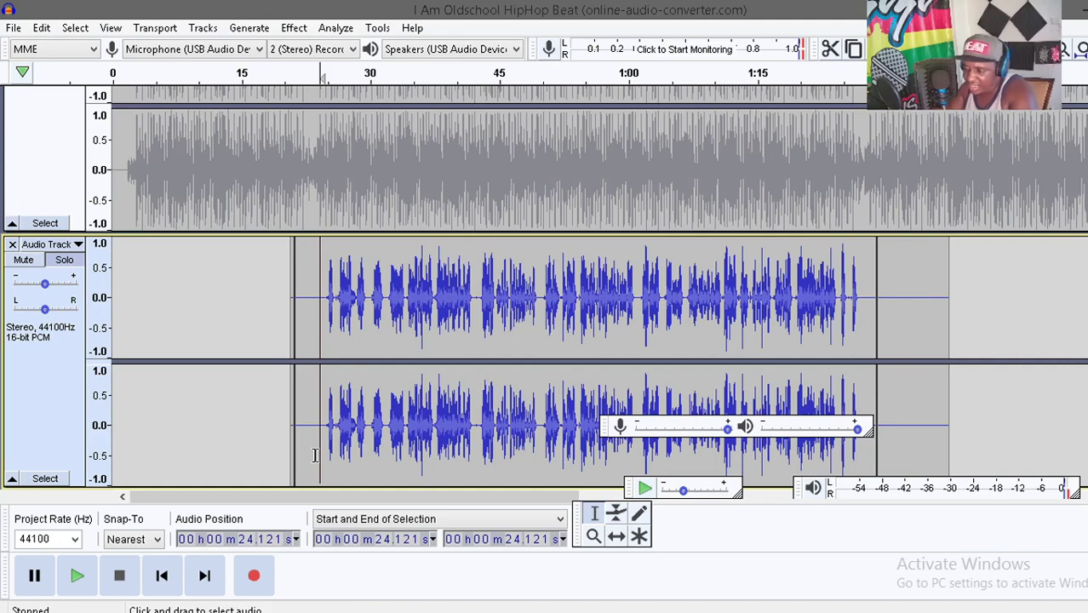
key("space")
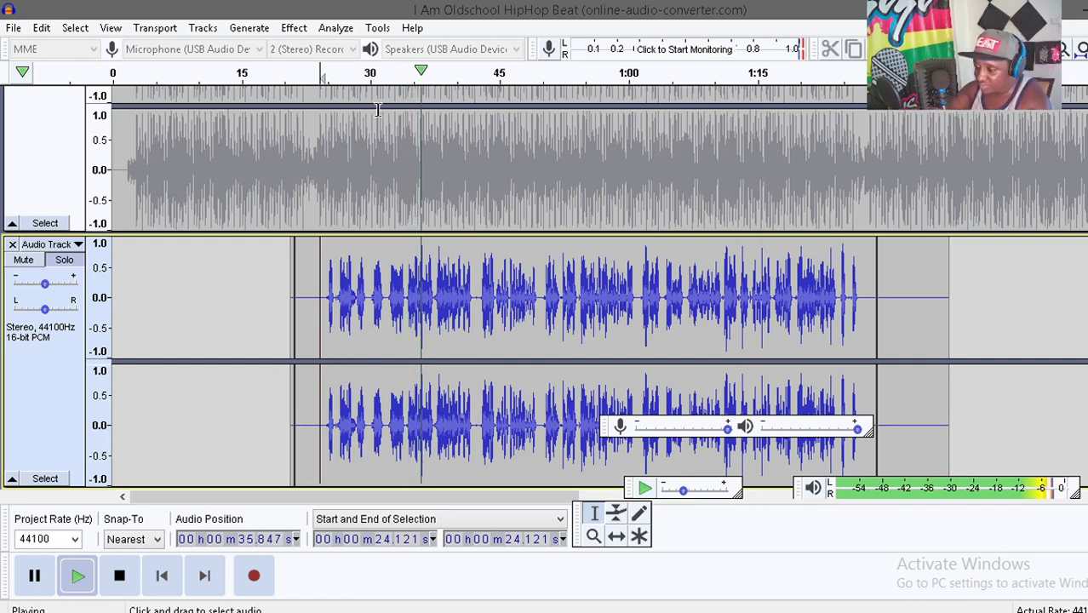
left_click(485, 384)
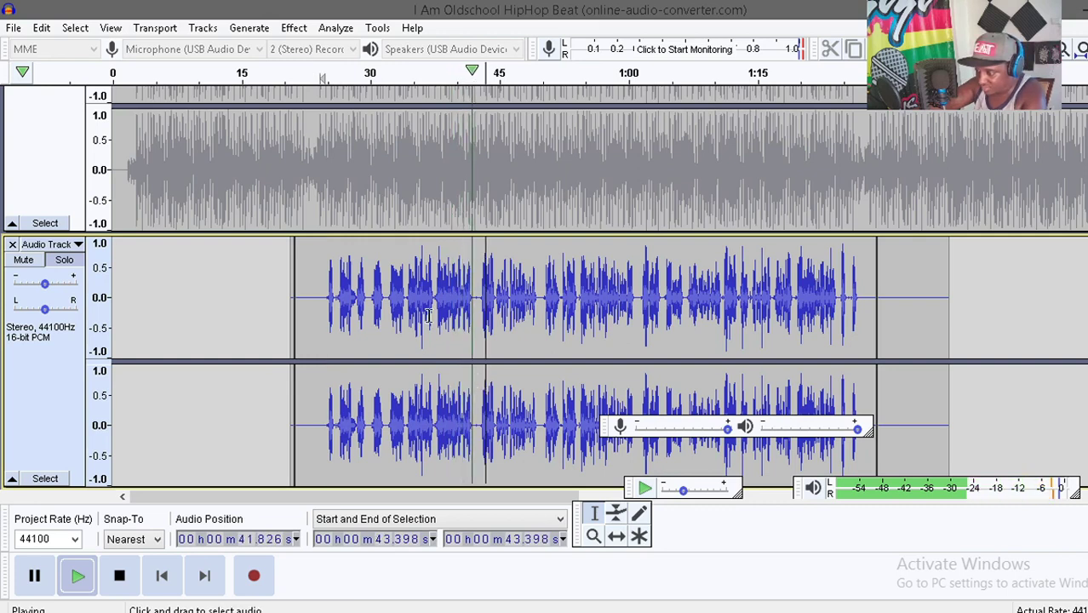
key("space")
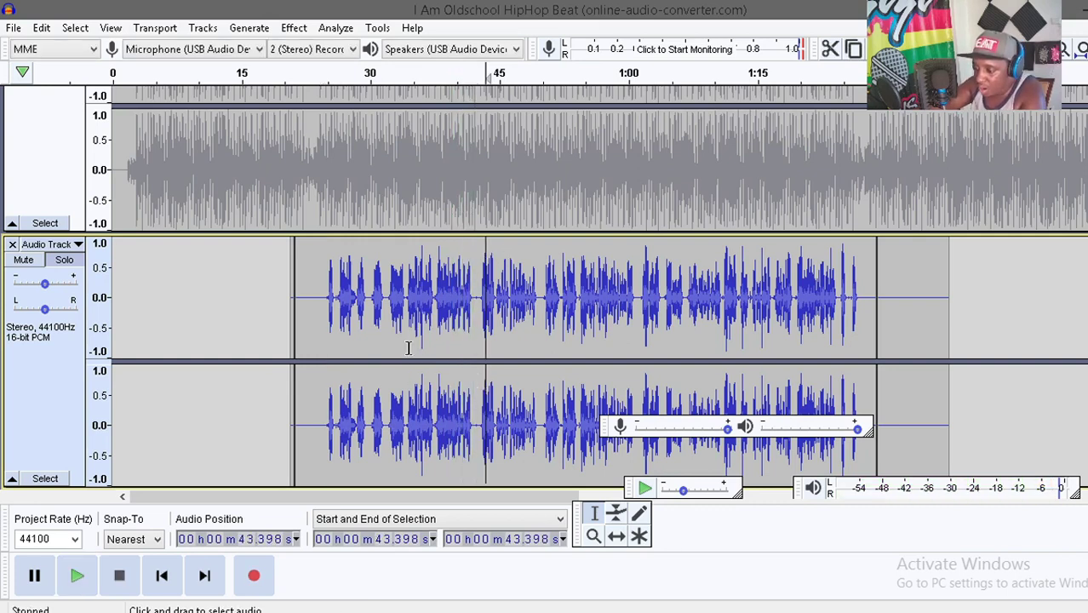
Unmute the beat track, turn off the vocal's solo, and play both tracks together from about 23 s.
scroll(223, 328, "up", 3)
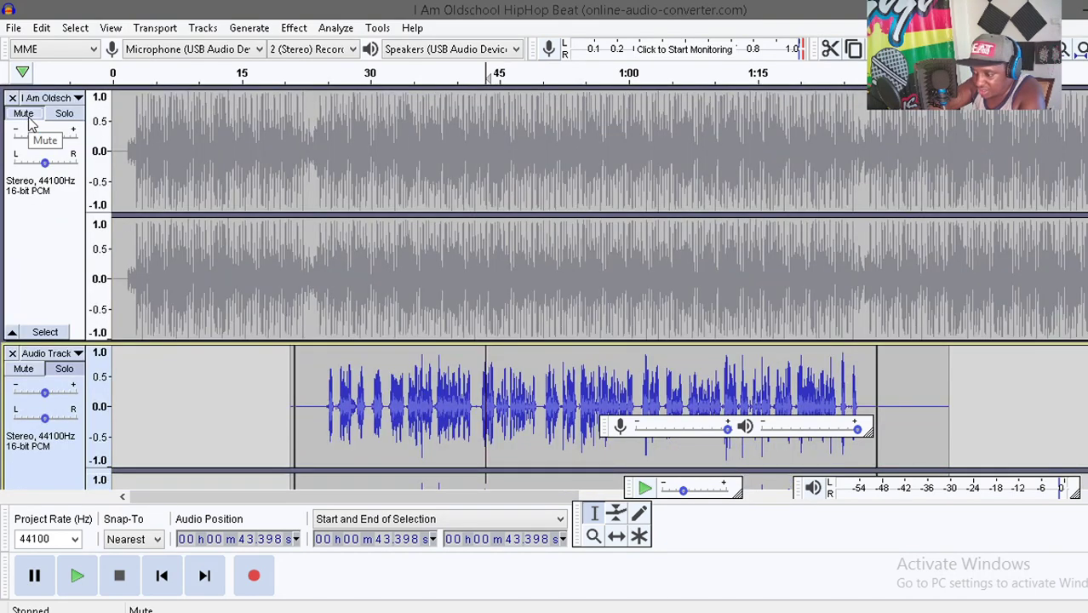
left_click(28, 119)
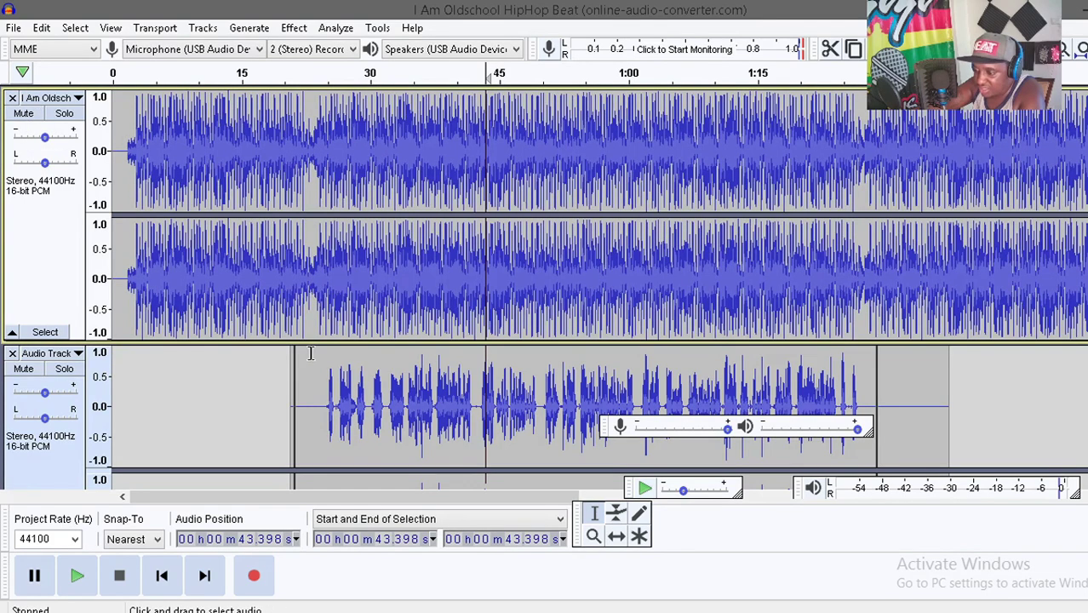
left_click(311, 320)
key("space")
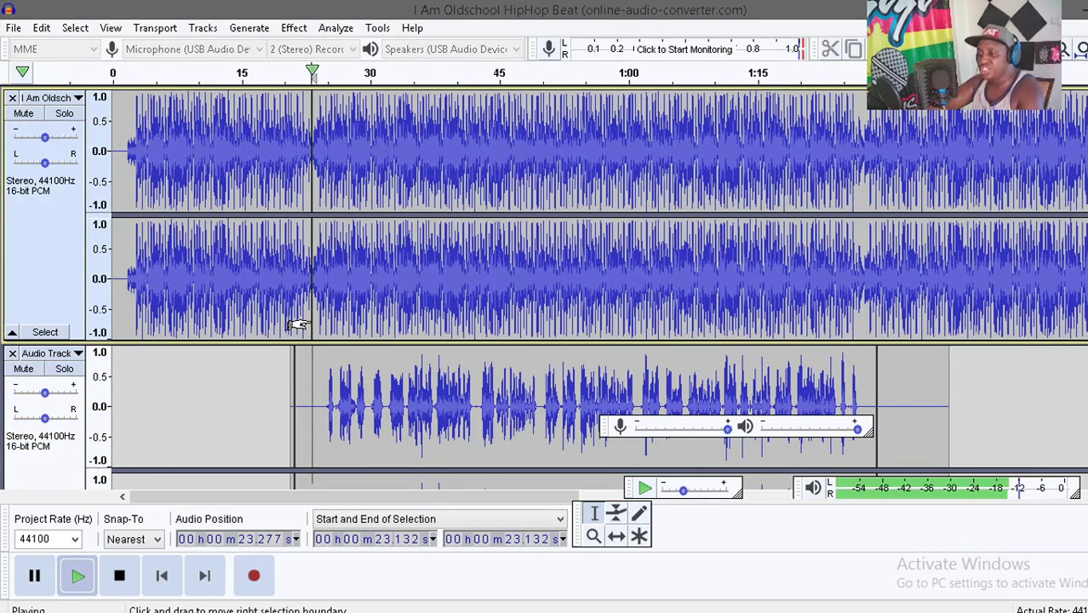
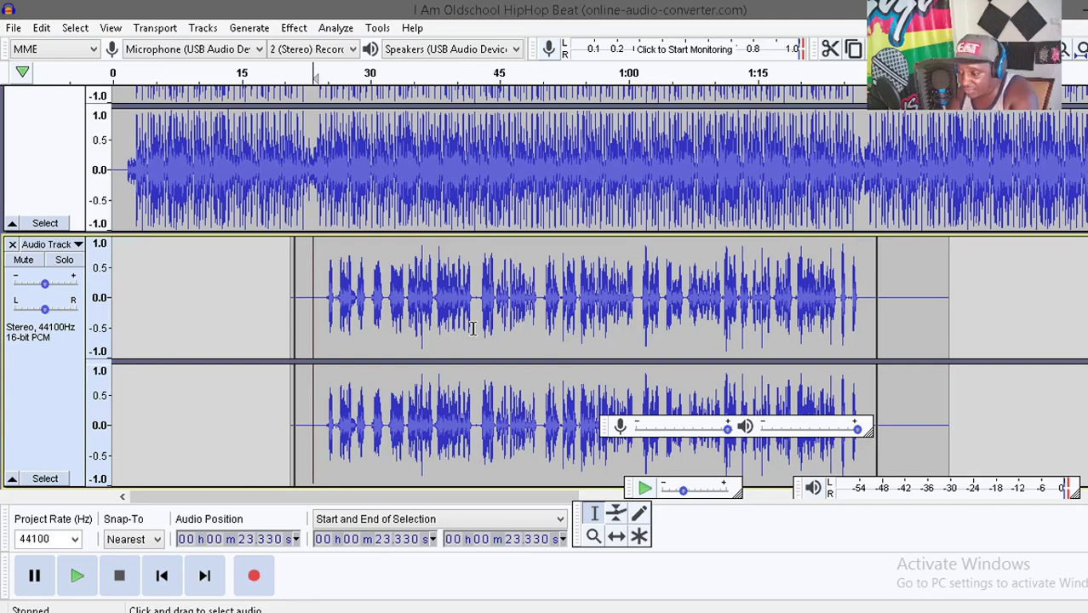
Play the vocal and beat mix from about 28 s to listen for harsh sibilance, and stop playback.
left_click(356, 332)
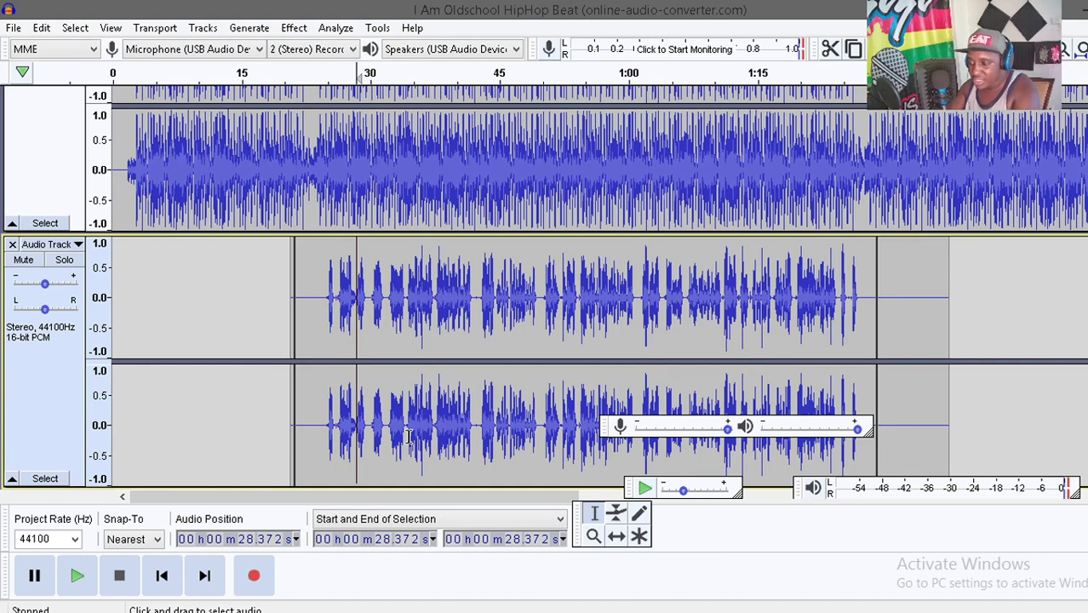
key("space")
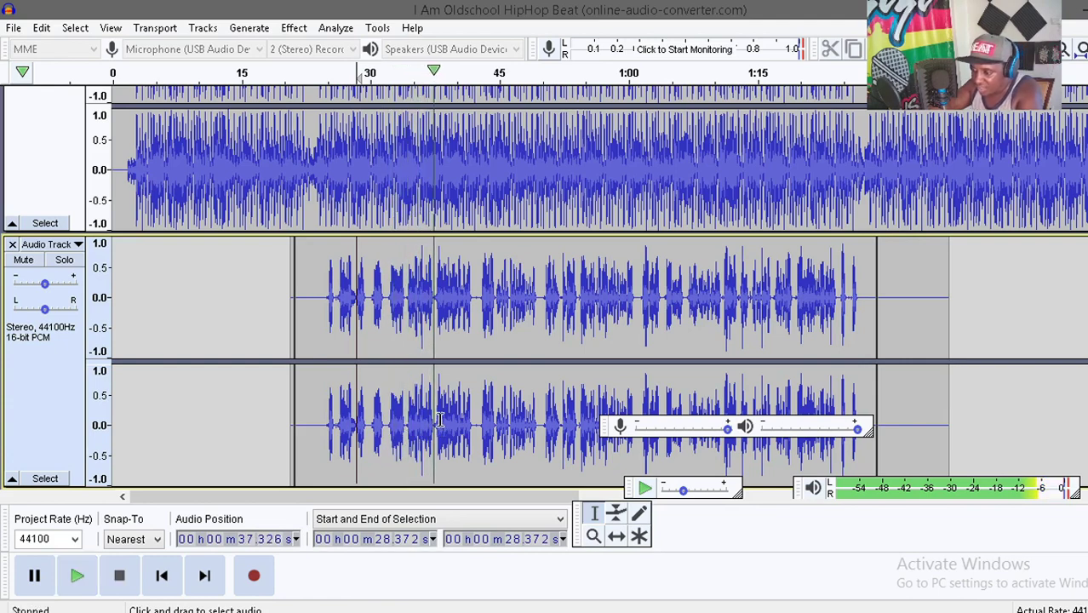
key("space")
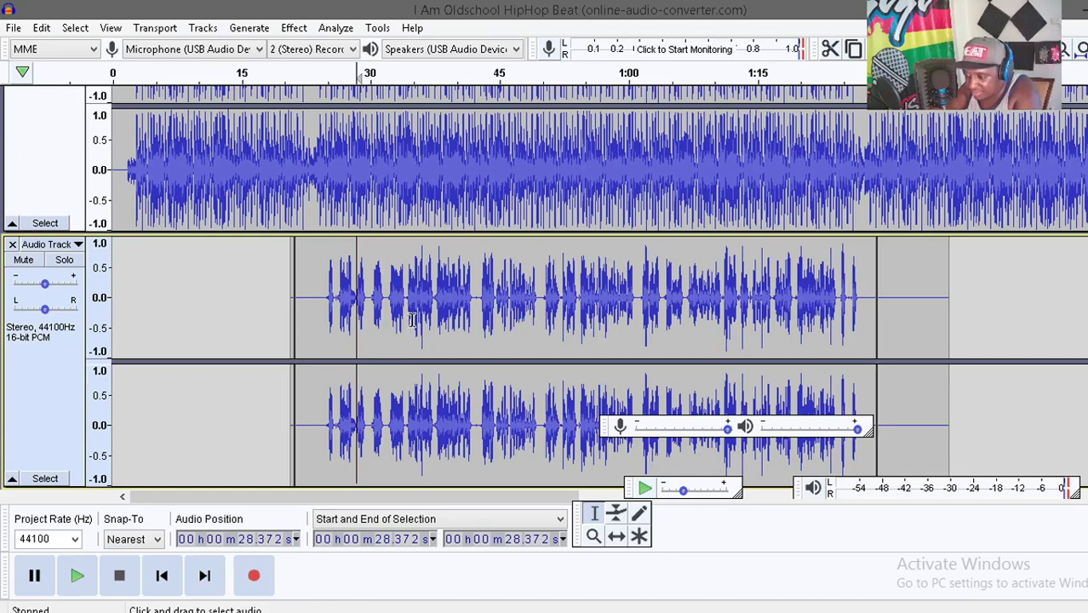
Preview the FLOORFISH de-esser on the vocal phrase between about 31.8 s and 34.2 s, and close it without applying.
scroll(400, 326, "up", 1, "ctrl")
left_click(359, 299)
left_click_drag(360, 300, 399, 340)
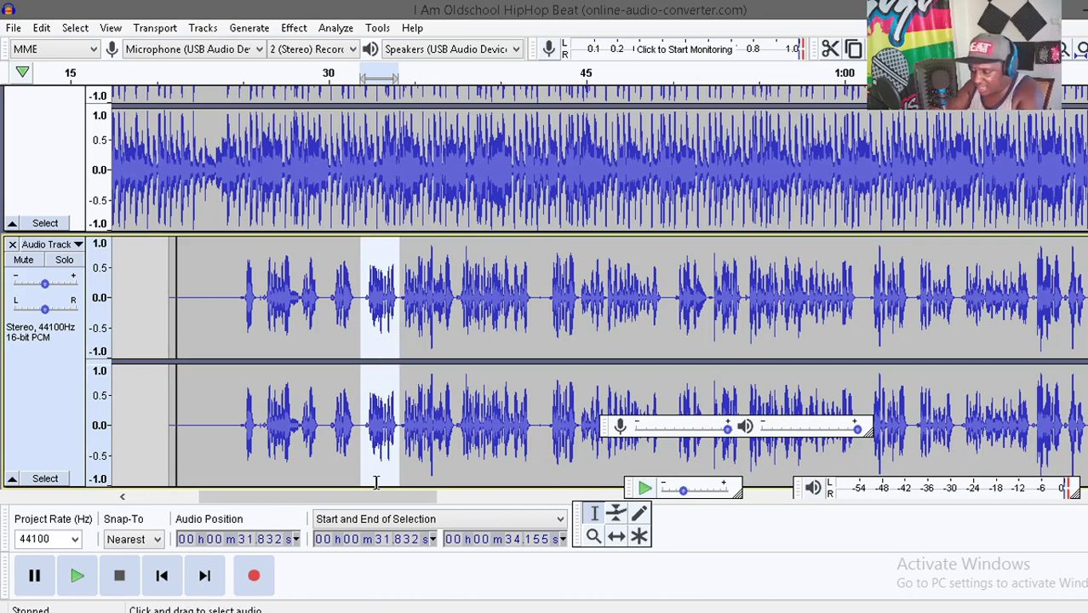
left_click(294, 28)
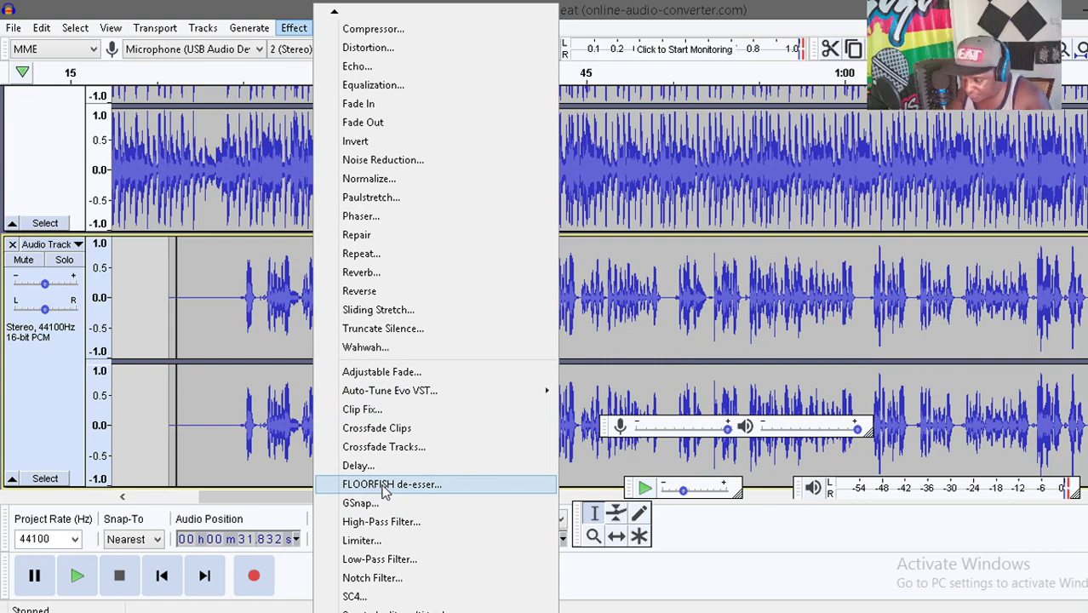
left_click(385, 486)
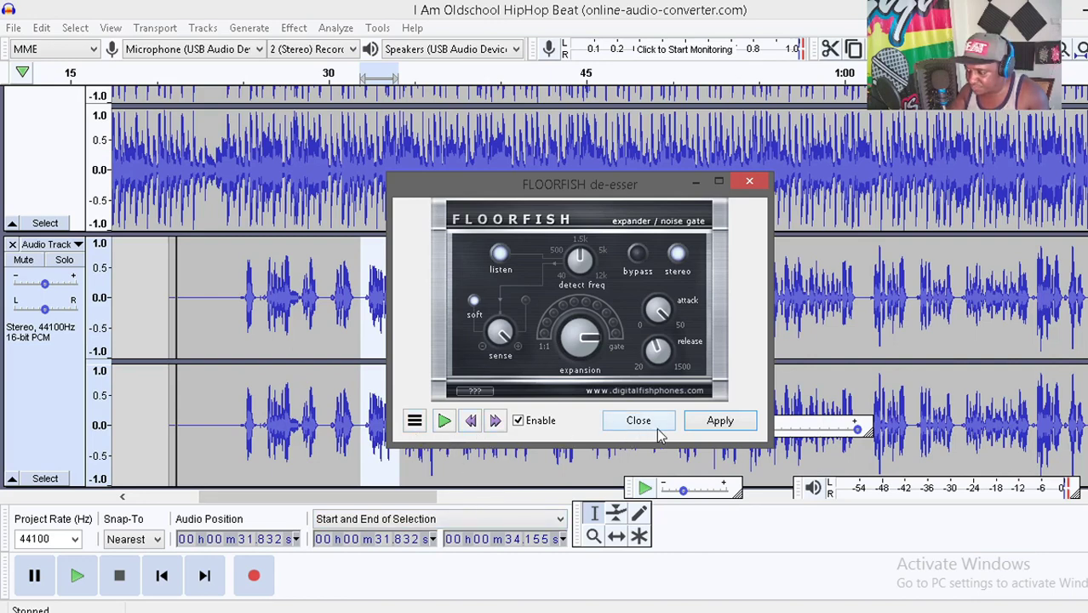
left_click(446, 423)
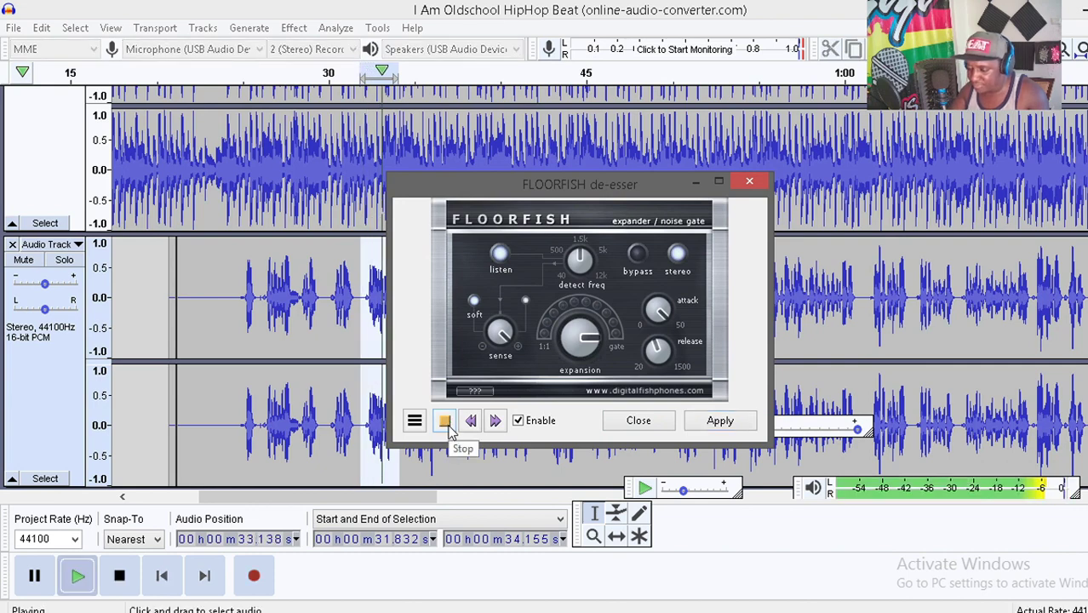
left_click(450, 430)
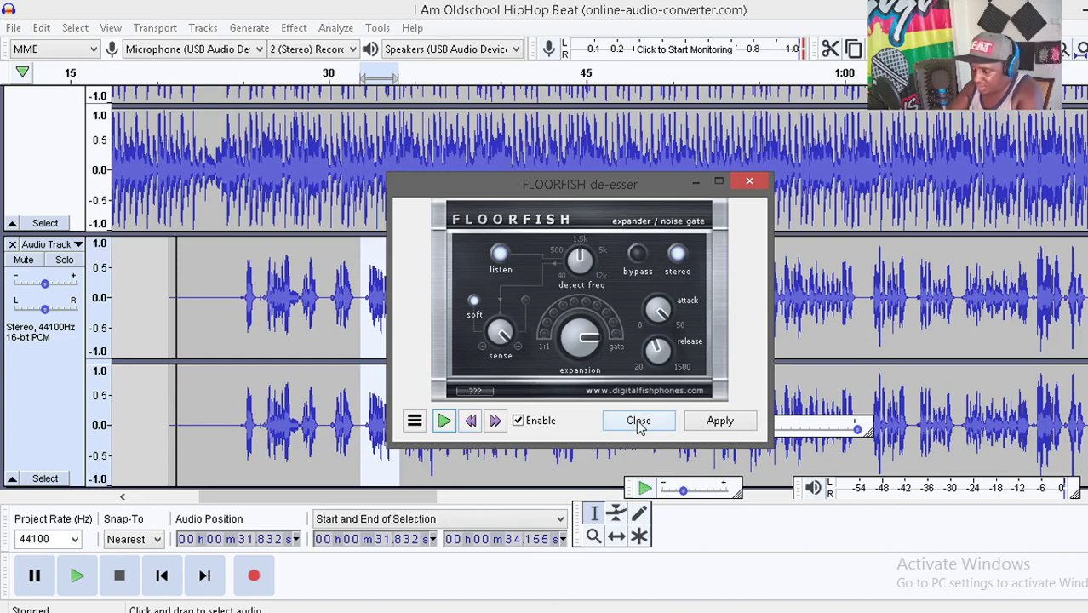
left_click(749, 181)
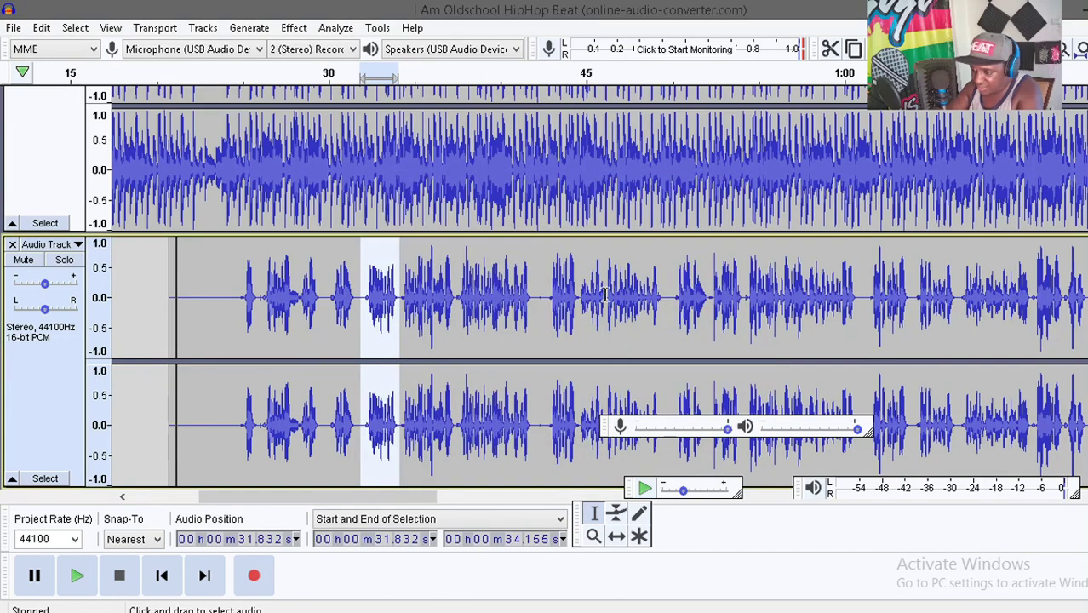
Play the mix from about 32 s to examine the vocal phrases there, and stop playback.
left_click(366, 423)
key("space")
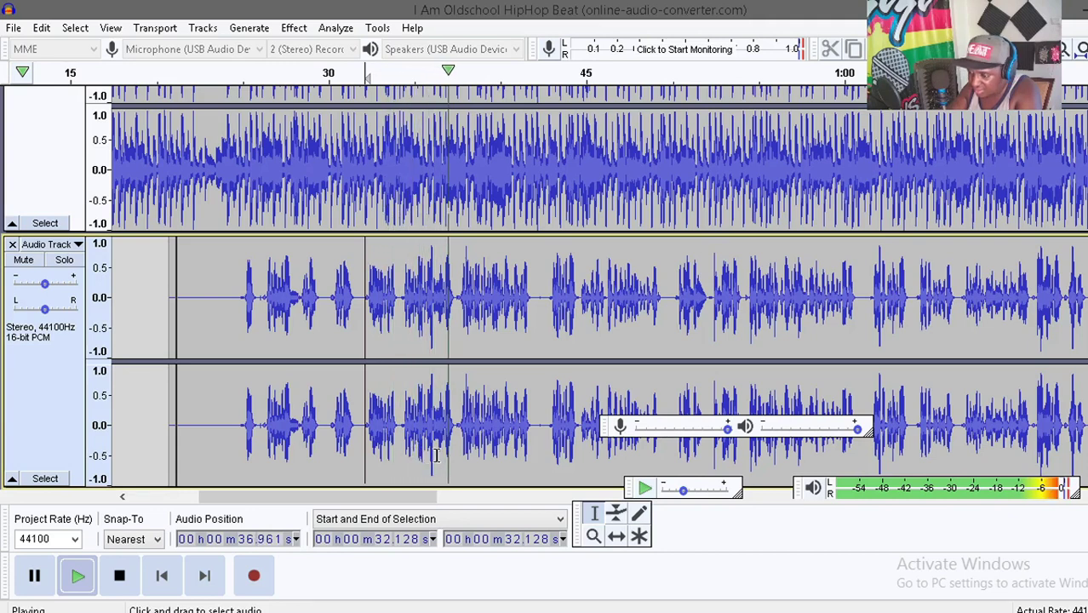
key("space")
Preview and apply the FLOORFISH de-esser with its current settings to the vocal phrase between about 34.1 s and 37.5 s.
left_click_drag(456, 439, 398, 441)
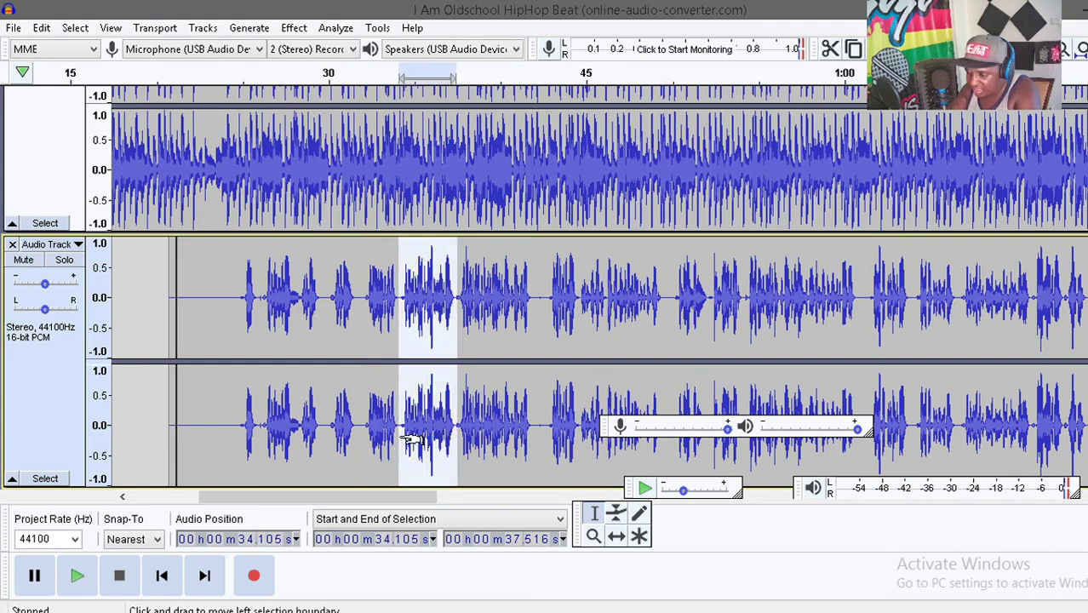
left_click(297, 29)
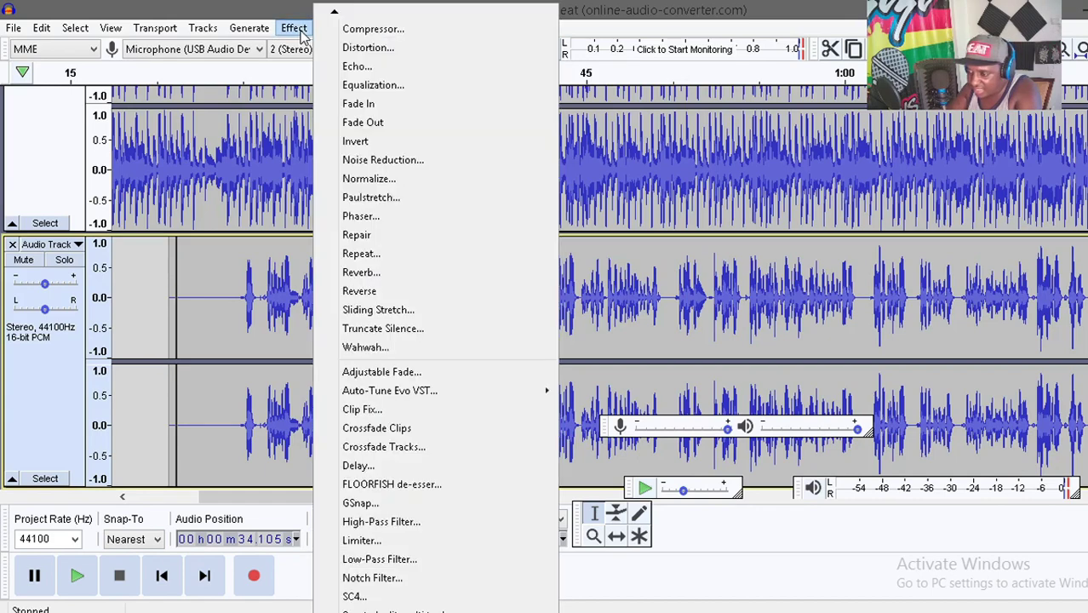
left_click(393, 484)
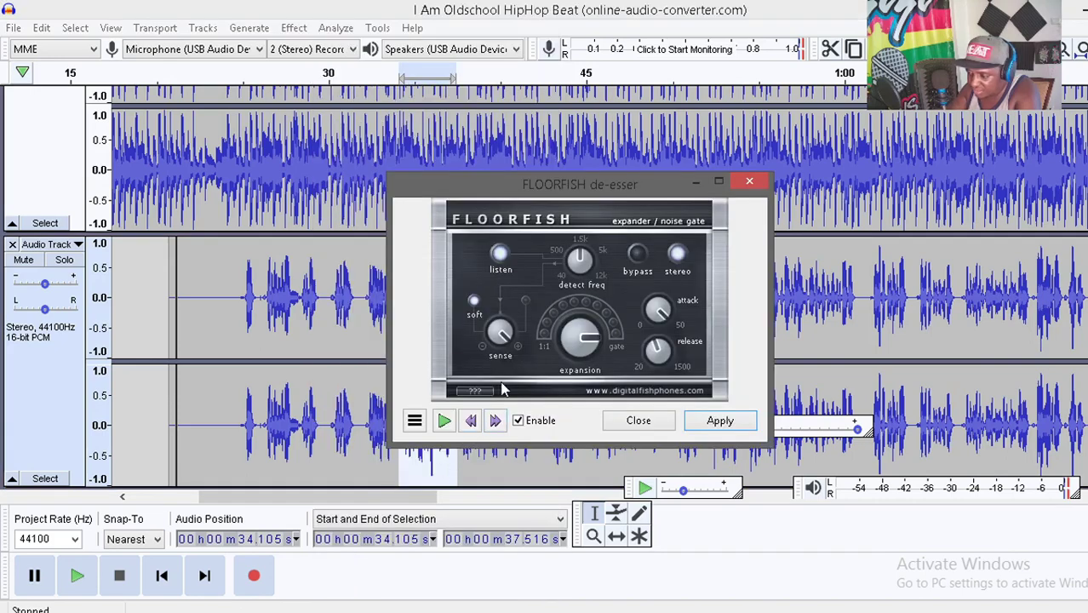
left_click(502, 256)
left_click(501, 257)
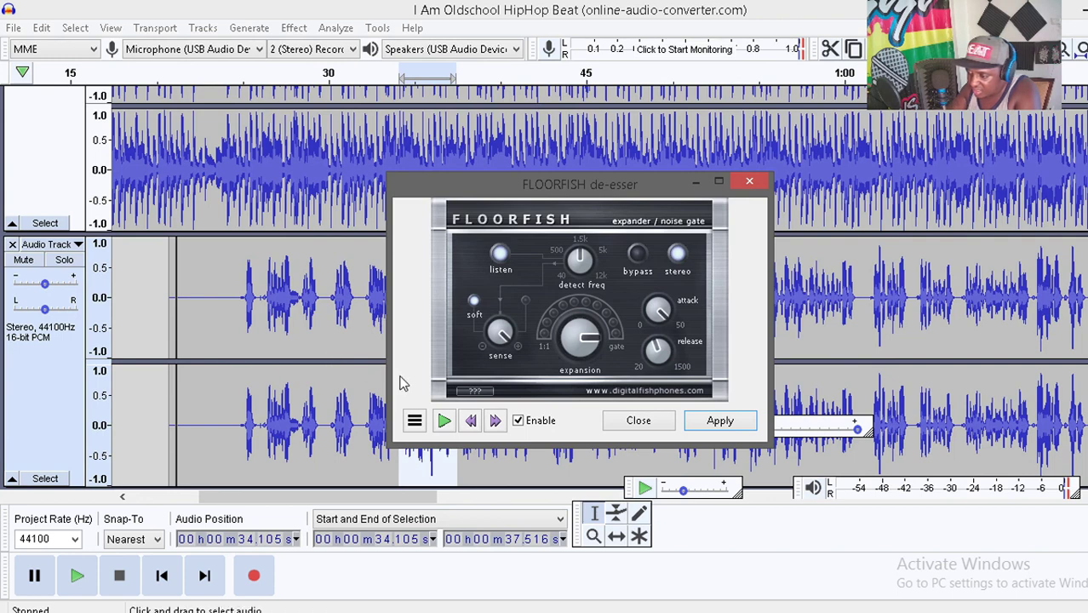
left_click(445, 423)
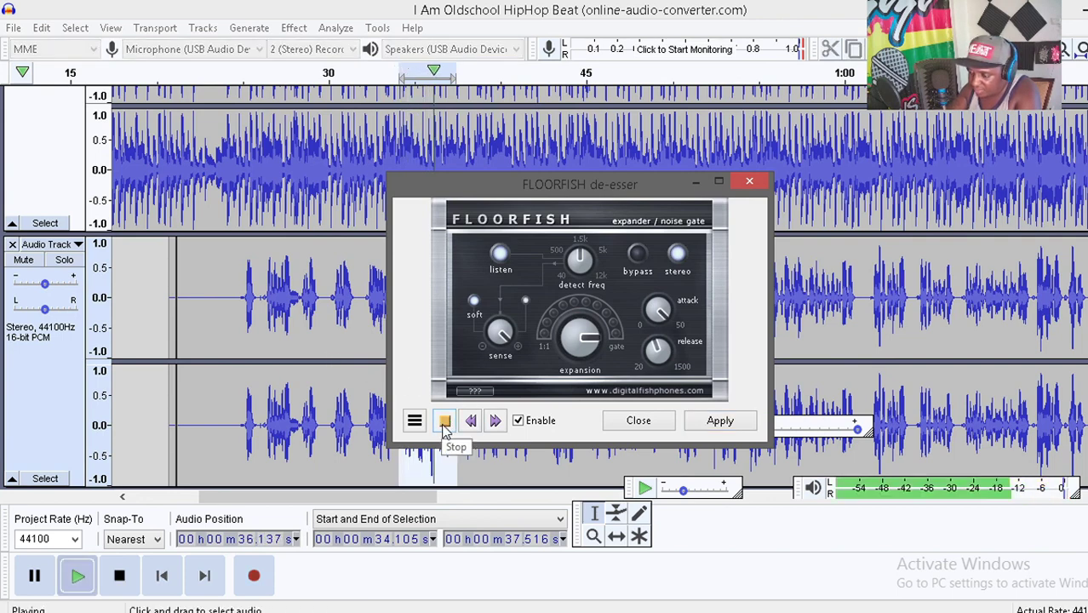
left_click(444, 422)
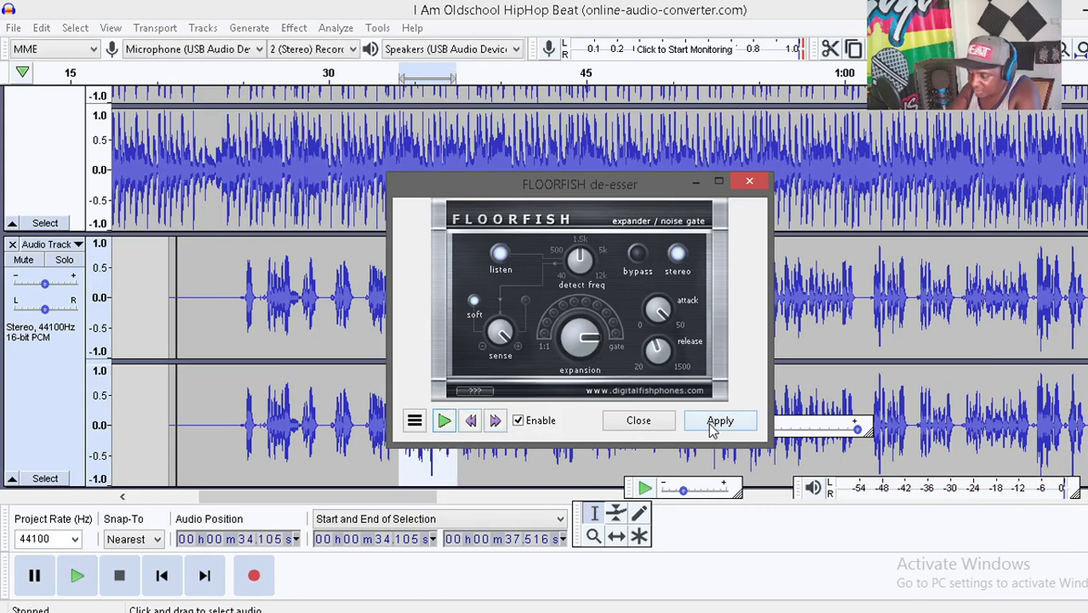
left_click(638, 421)
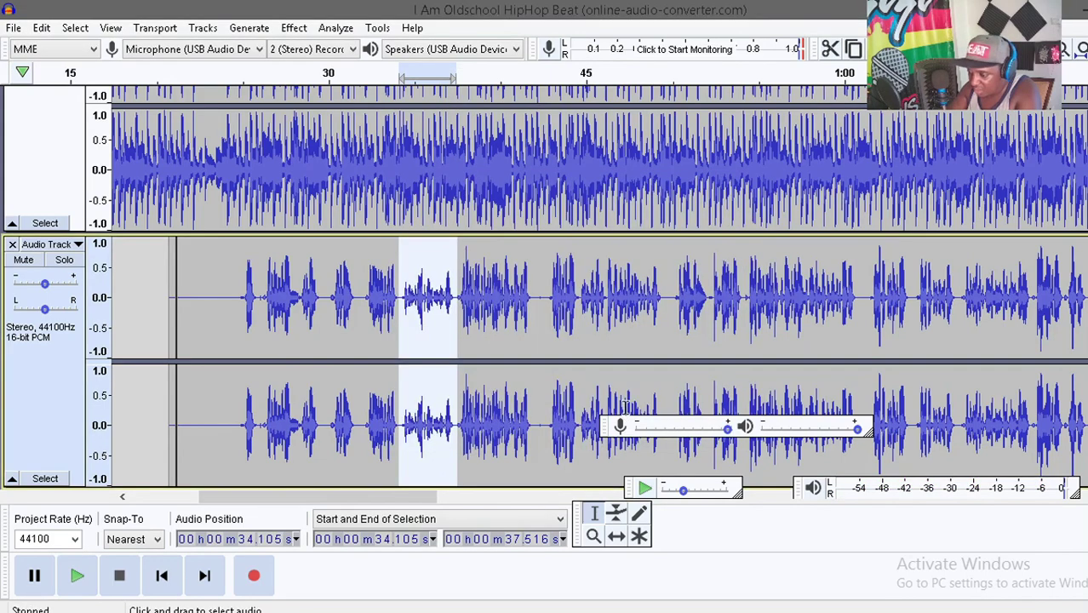
Play the mix from about 30 s to check the de-essed vocal phrase against its neighbours.
left_click(330, 425)
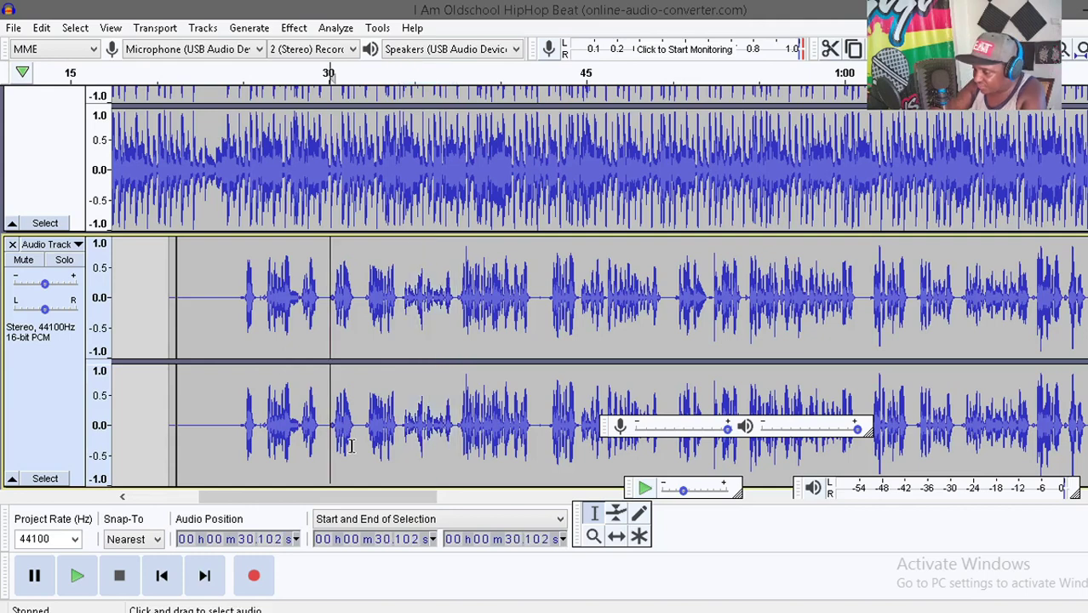
key("space")
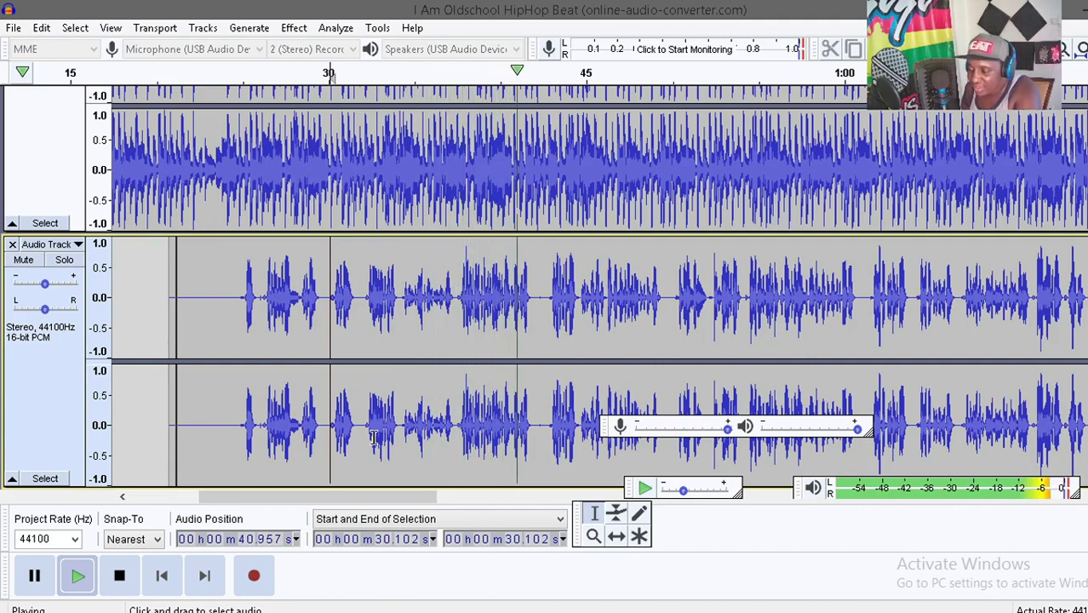
key("space")
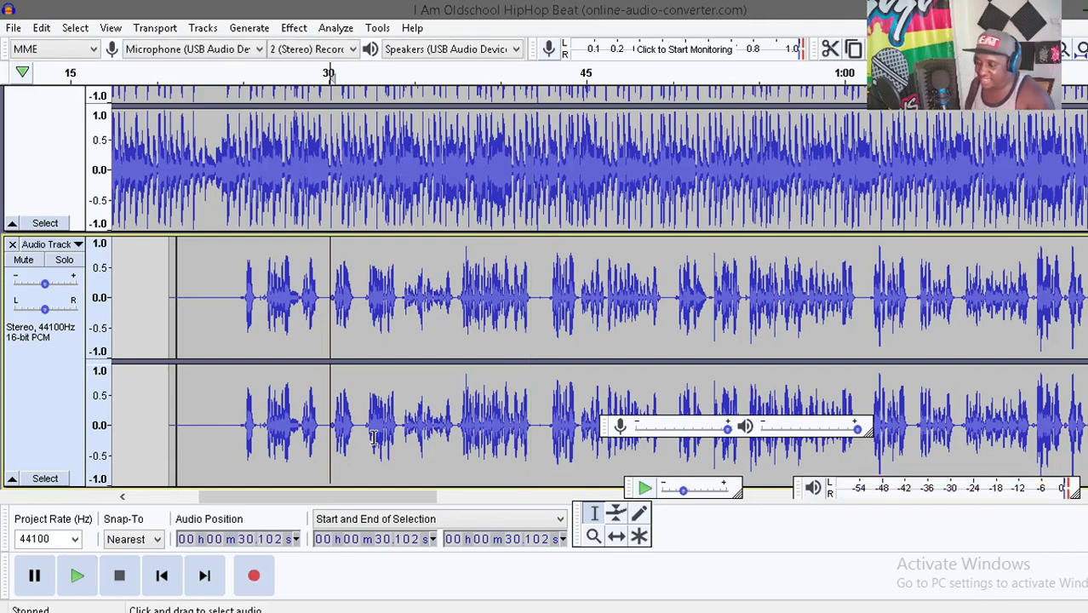